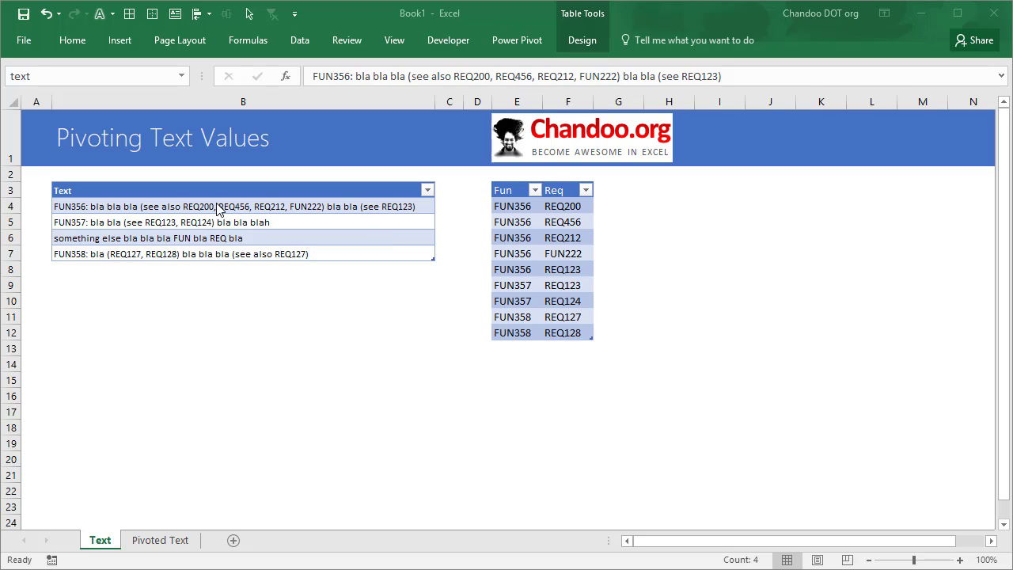
Examine the Text table's rows and compare them with the Fun and Req pairs extracted for FUN356, FUN357 and FUN358.
{"action": "key", "text": "alt+Tab"}
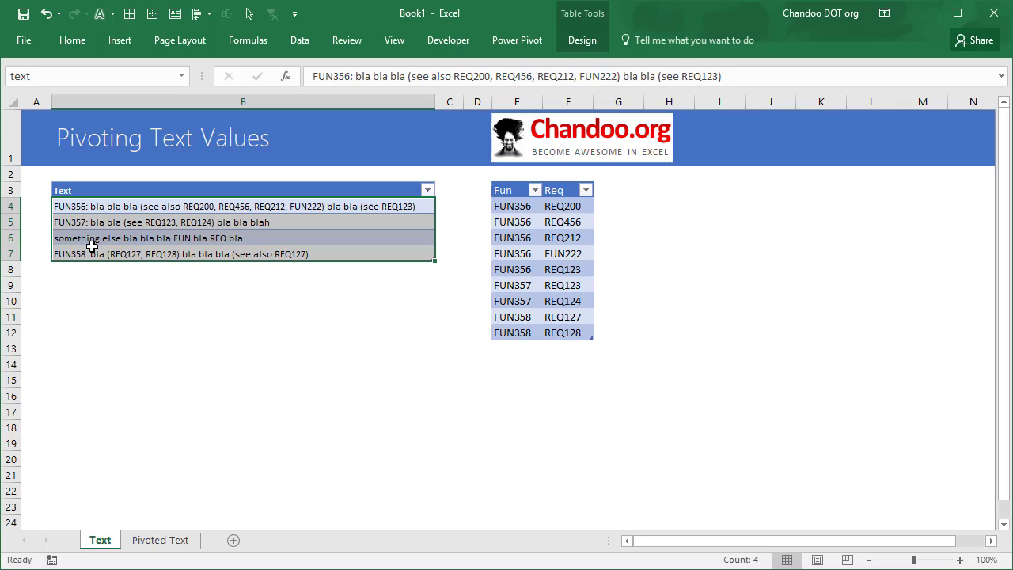
{"action": "left_click", "coordinate": [153, 314]}
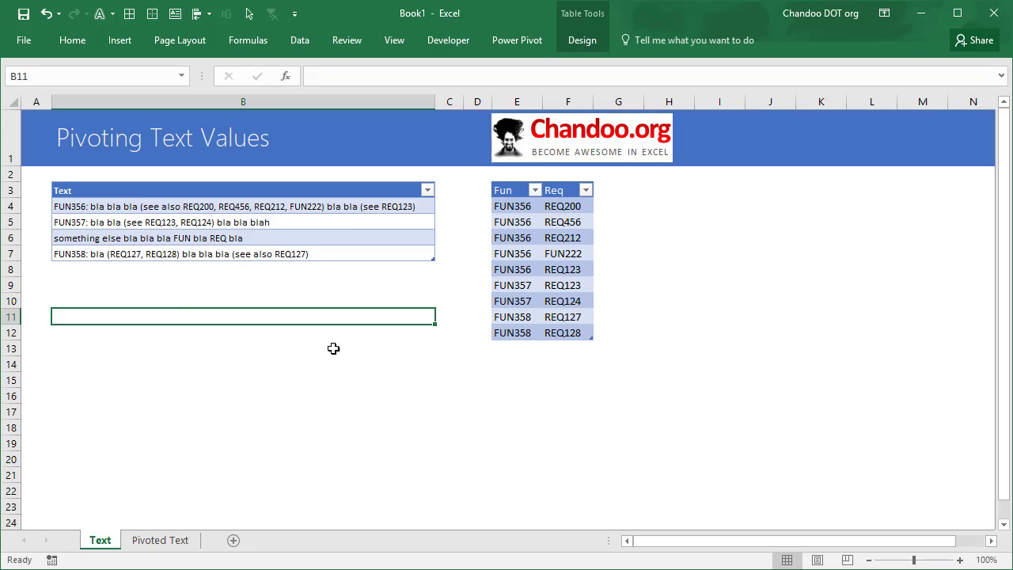
{"action": "left_click", "coordinate": [960, 559]}
{"action": "left_click", "coordinate": [960, 560]}
{"action": "left_click", "coordinate": [960, 560]}
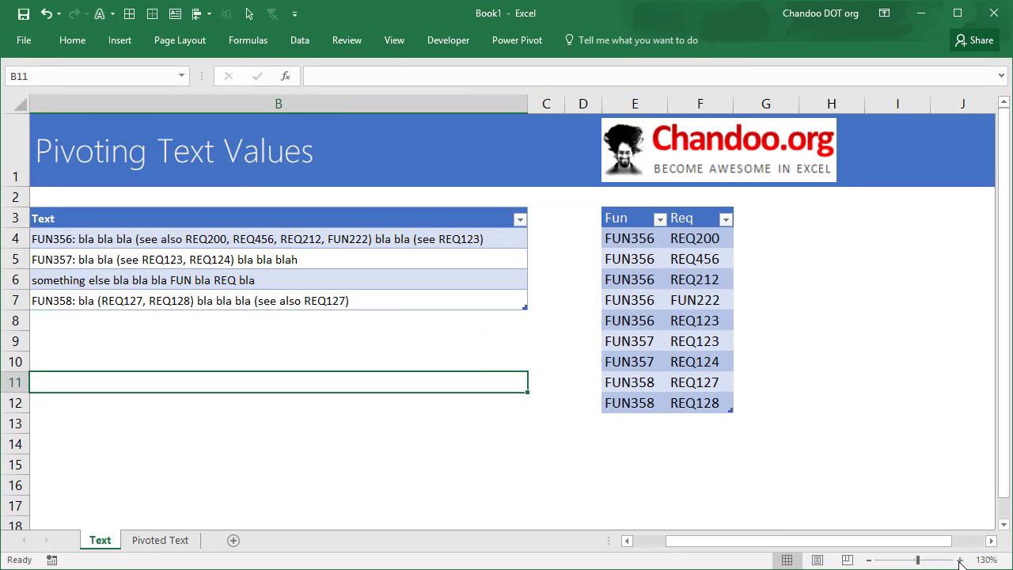
{"action": "left_click", "coordinate": [960, 559]}
{"action": "left_click", "coordinate": [960, 559]}
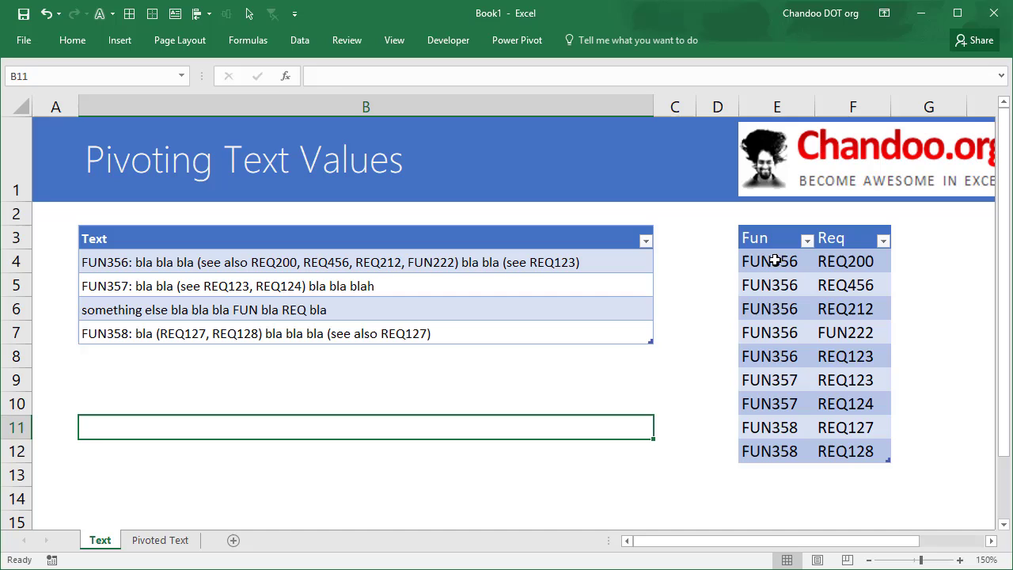
{"action": "left_click_drag", "start_coordinate": [773, 261], "coordinate": [843, 357]}
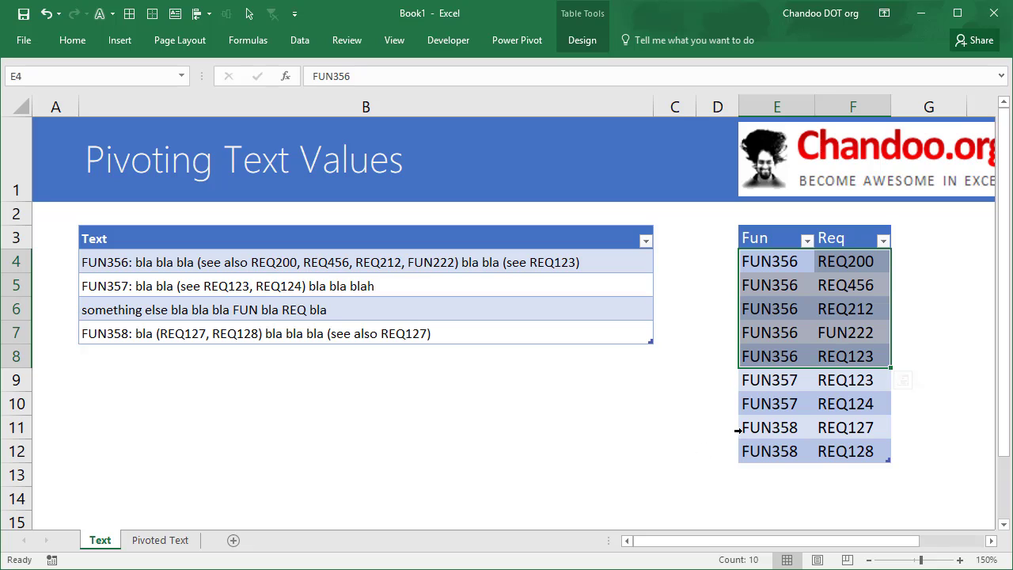
{"action": "left_click_drag", "start_coordinate": [772, 386], "coordinate": [823, 409]}
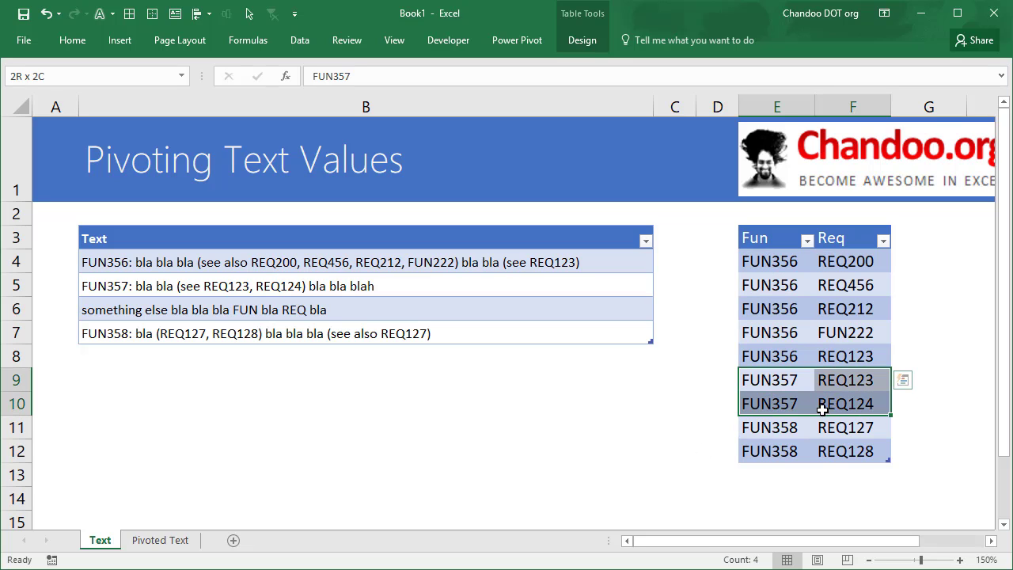
{"action": "left_click", "coordinate": [100, 311]}
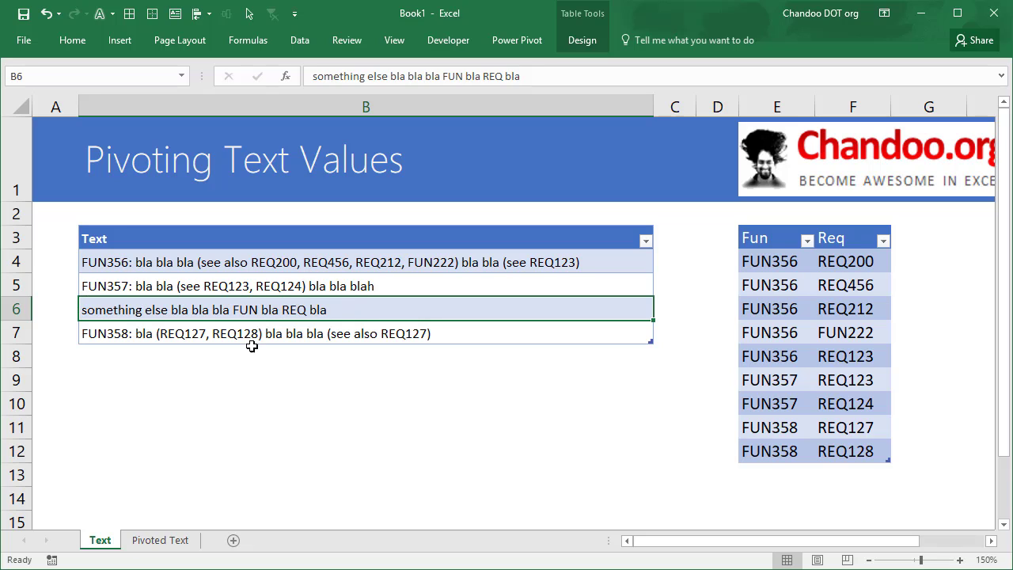
{"action": "left_click", "coordinate": [92, 337]}
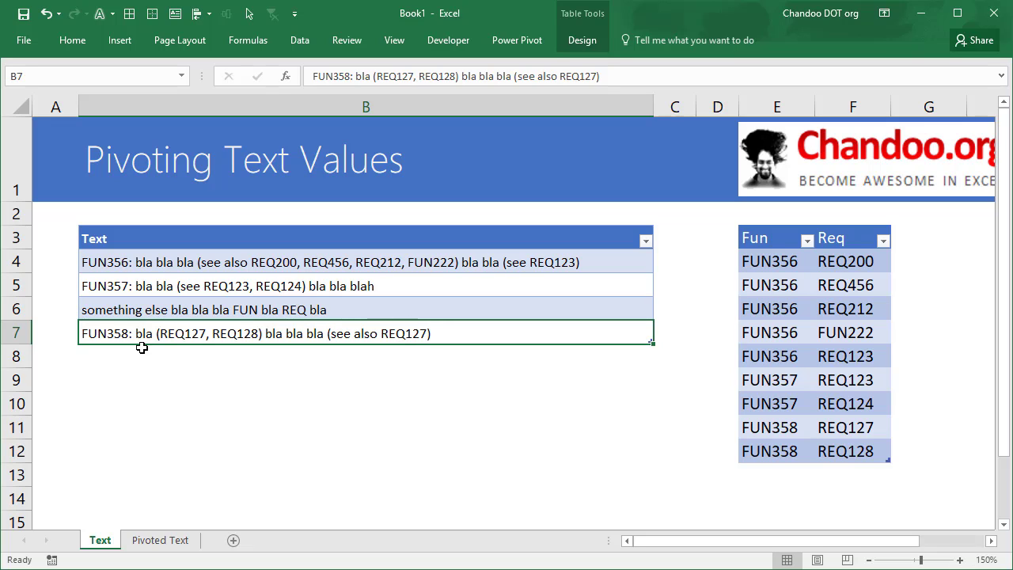
{"action": "left_click_drag", "start_coordinate": [775, 427], "coordinate": [839, 452]}
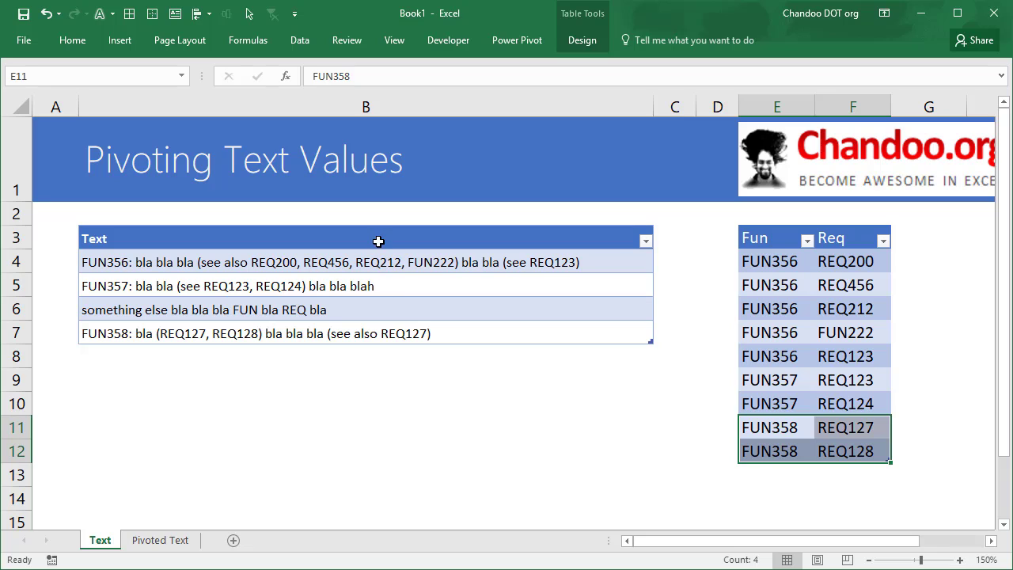
{"action": "left_click_drag", "start_coordinate": [377, 242], "coordinate": [401, 338]}
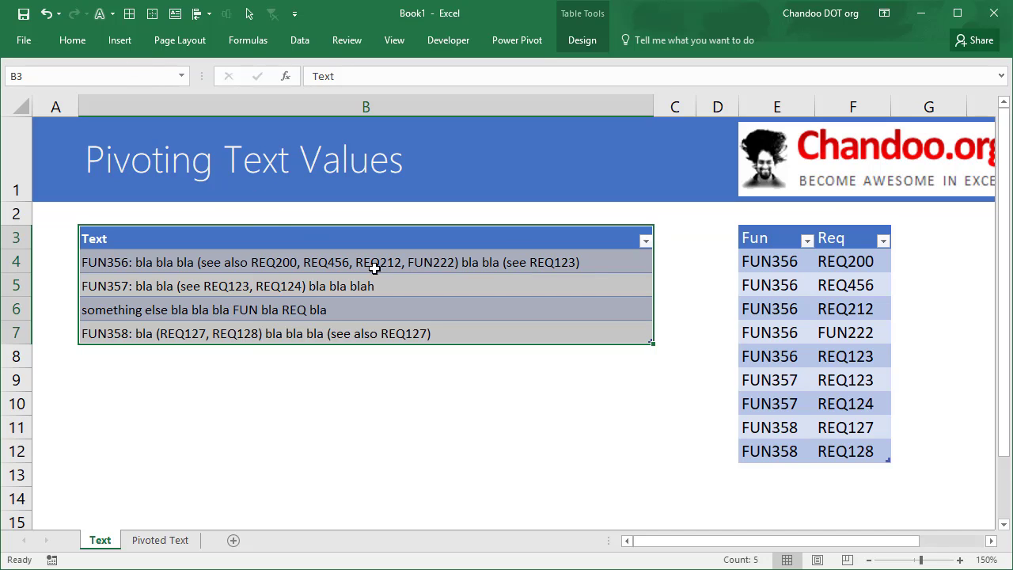
{"action": "left_click_drag", "start_coordinate": [767, 227], "coordinate": [842, 228]}
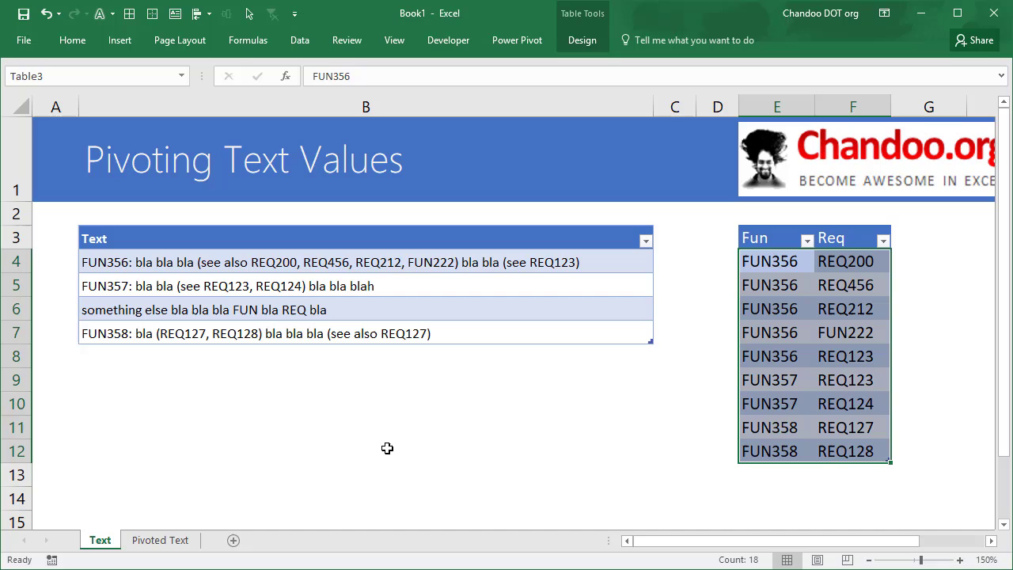
{"action": "left_click_drag", "start_coordinate": [308, 236], "coordinate": [317, 333]}
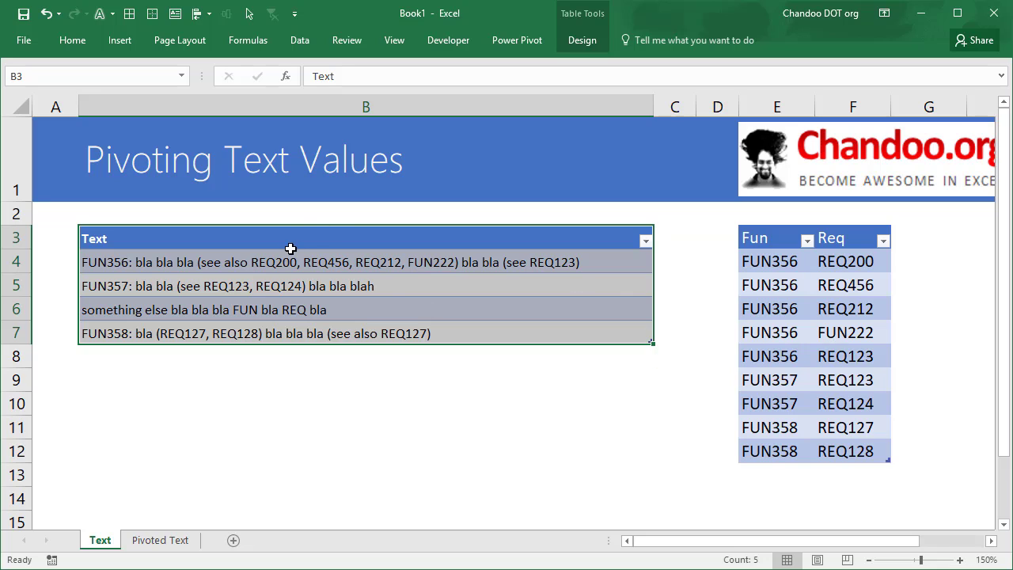
Load the Text table into the Query Editor as a new query and widen its column to fit the longest entry.
{"action": "left_click_drag", "start_coordinate": [291, 235], "coordinate": [290, 331]}
{"action": "left_click", "coordinate": [303, 45]}
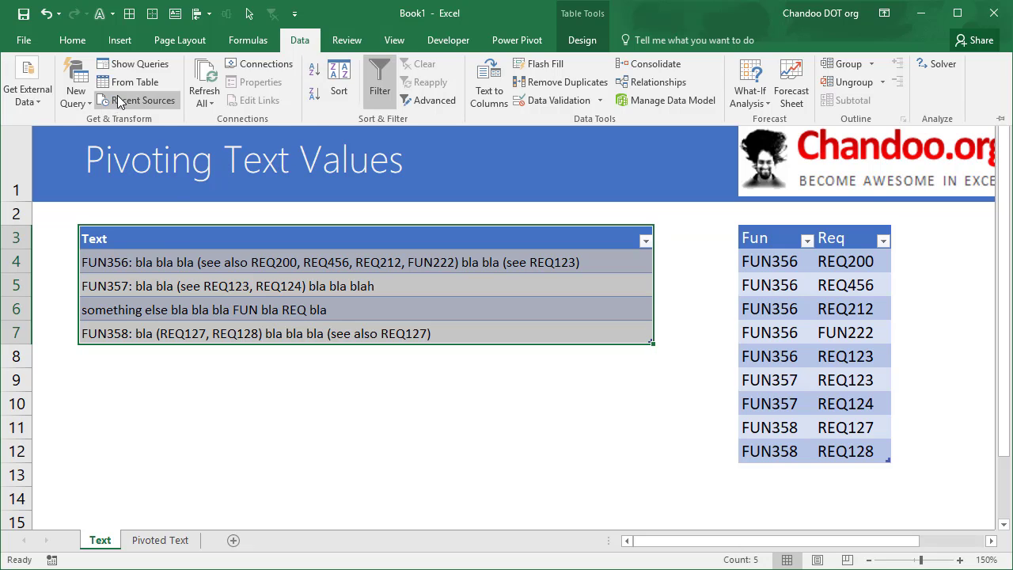
{"action": "left_click", "coordinate": [155, 294]}
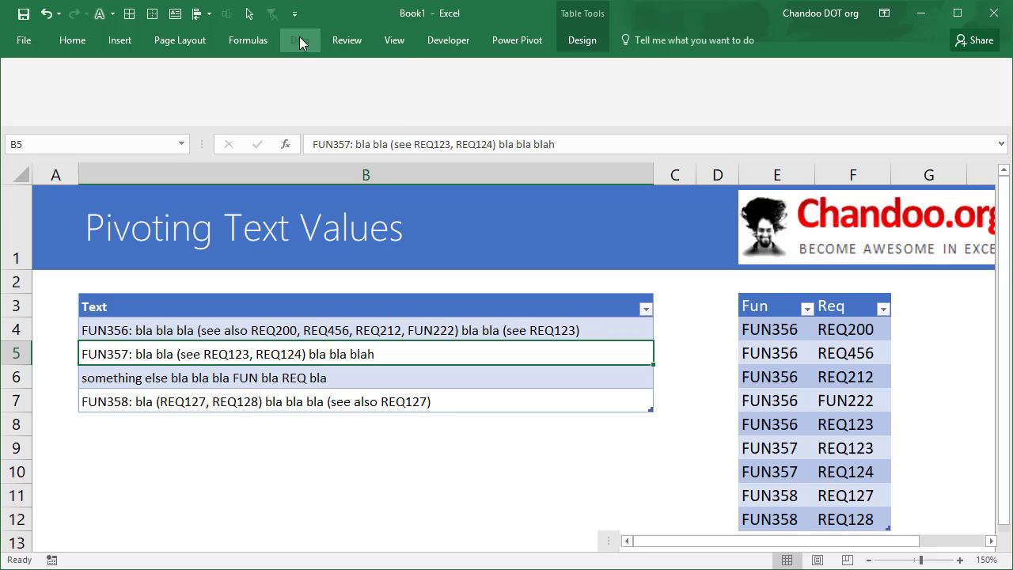
{"action": "left_click", "coordinate": [299, 40]}
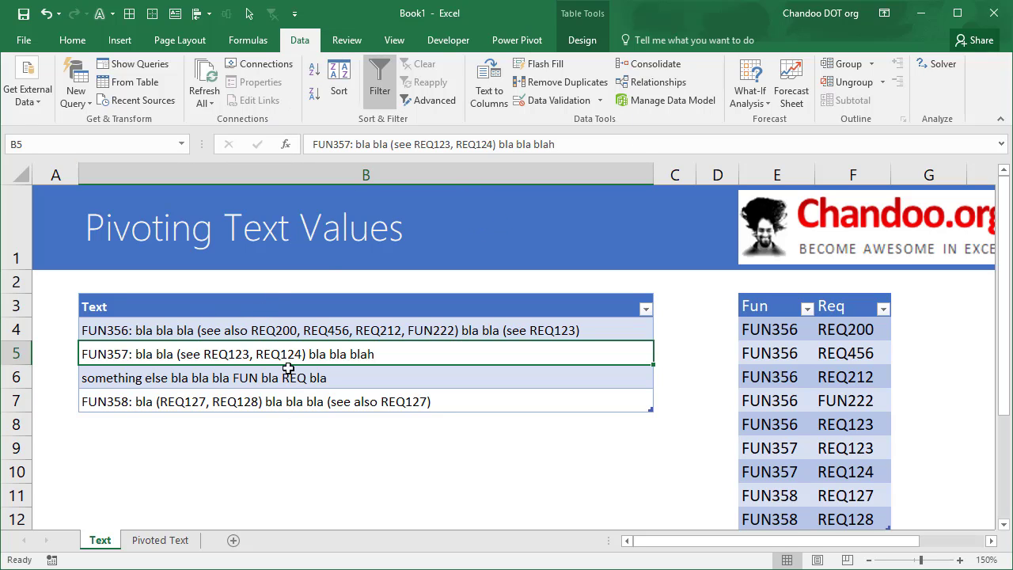
{"action": "left_click", "coordinate": [135, 81]}
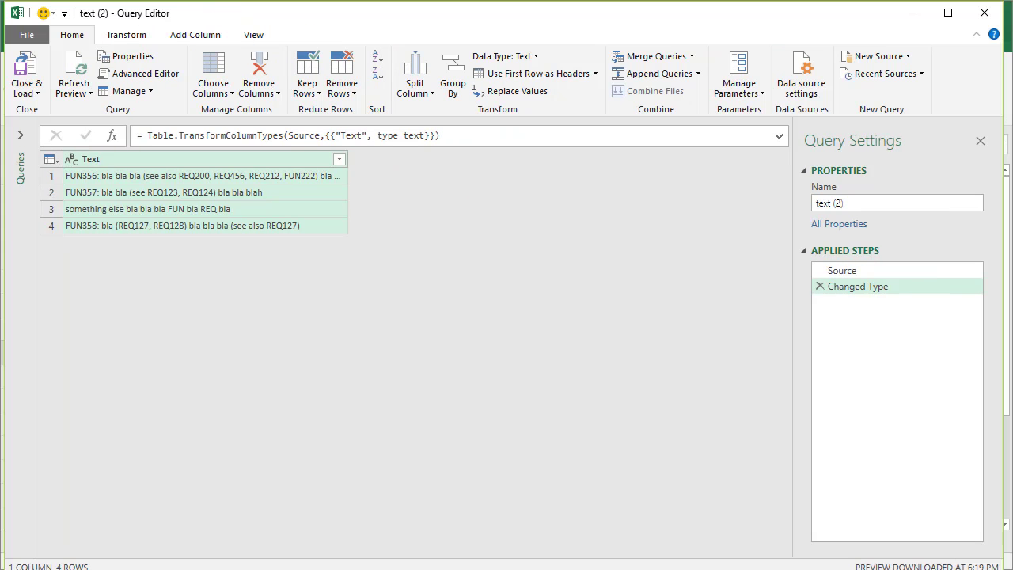
{"action": "left_click_drag", "start_coordinate": [1000, 567], "coordinate": [1003, 560]}
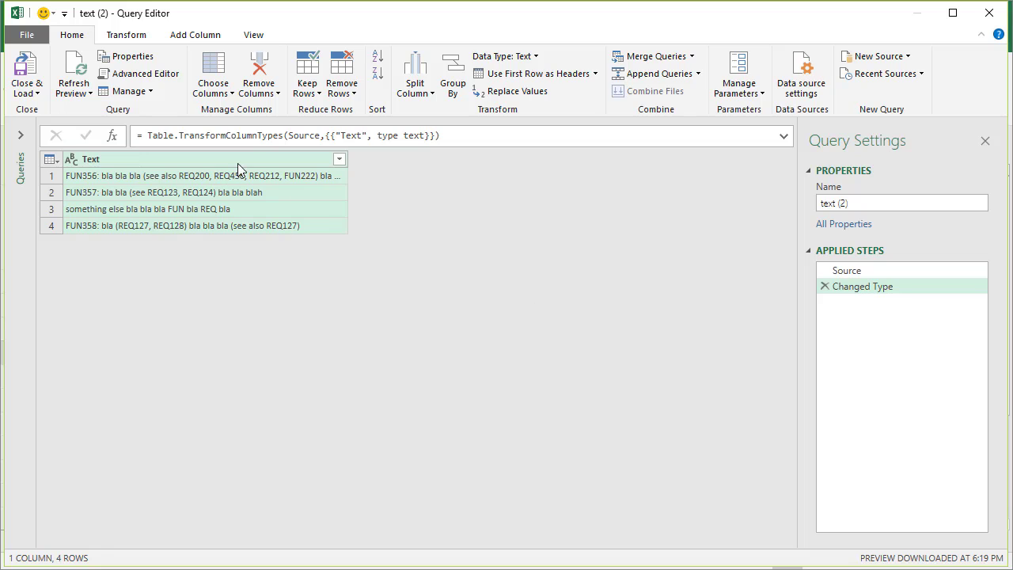
{"action": "left_click_drag", "start_coordinate": [348, 162], "coordinate": [432, 165]}
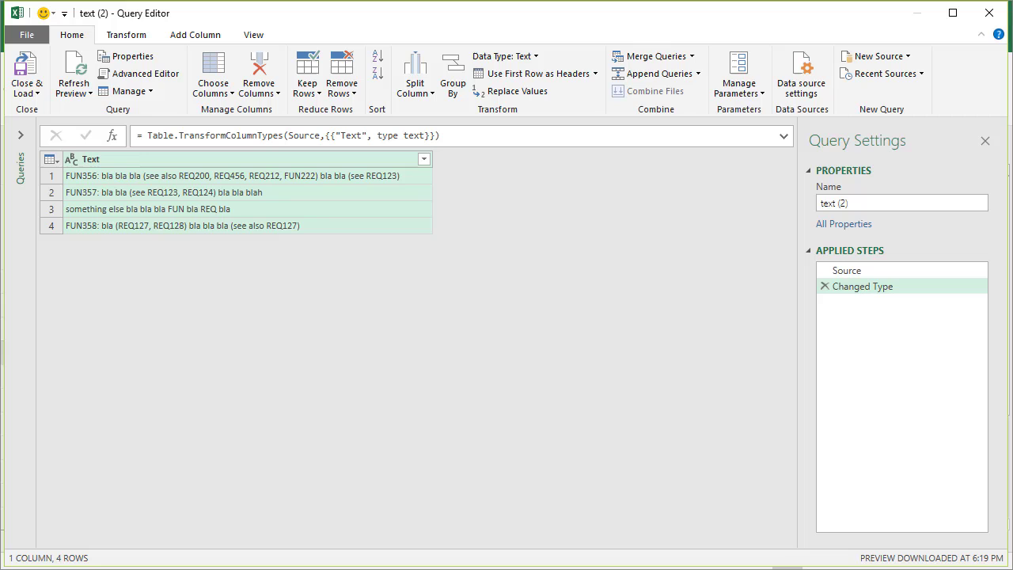
Switch to regex101 in the browser, test the expression FUN\d+|REQ\d+ against the sample text, and return to the Query Editor.
{"action": "key", "text": "alt+Tab"}
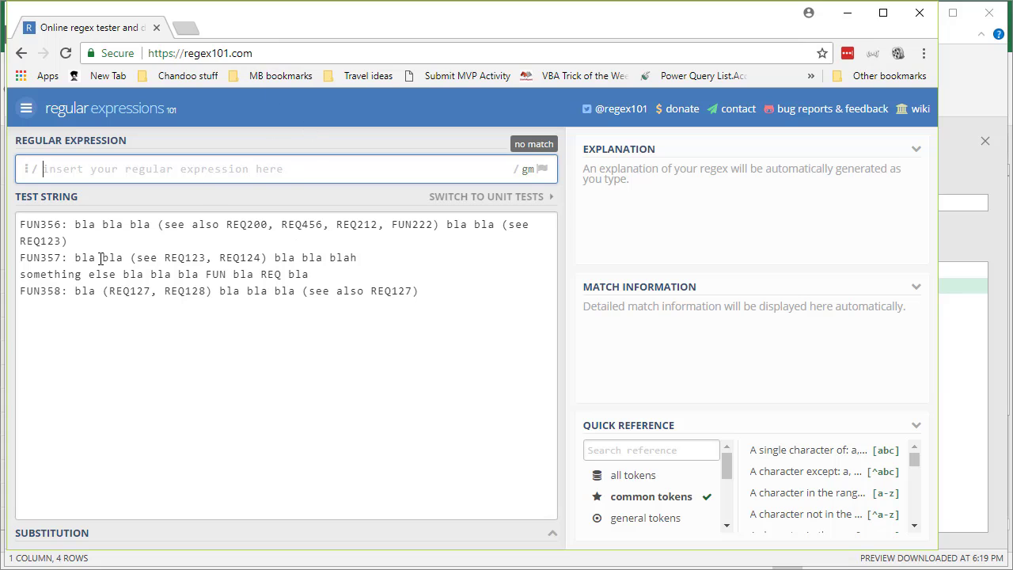
{"action": "left_click_drag", "start_coordinate": [22, 232], "coordinate": [421, 292]}
{"action": "left_click", "coordinate": [462, 295]}
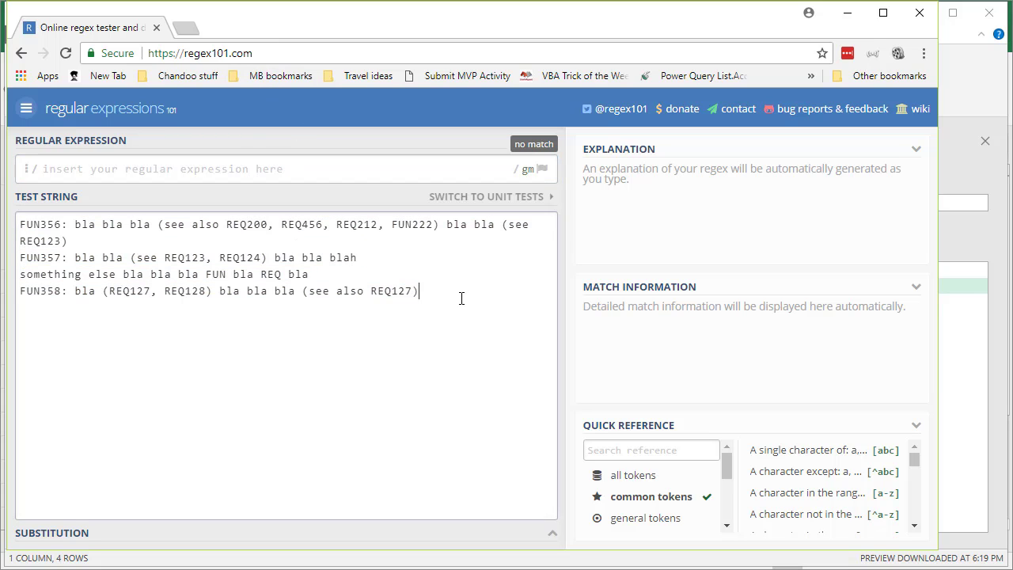
{"action": "left_click", "coordinate": [271, 167]}
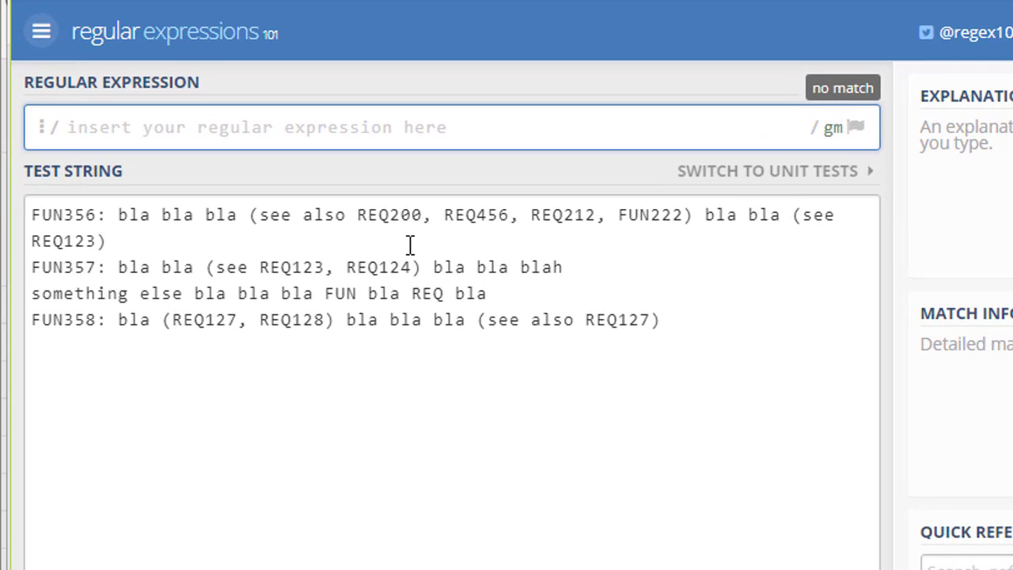
{"action": "type", "text": "FUN"}
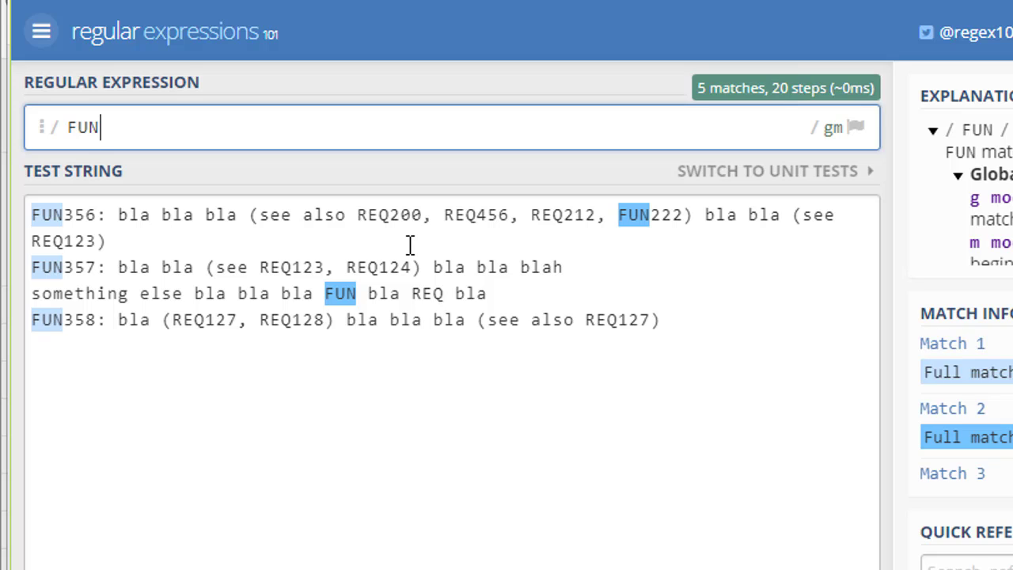
{"action": "type", "text": "\\d"}
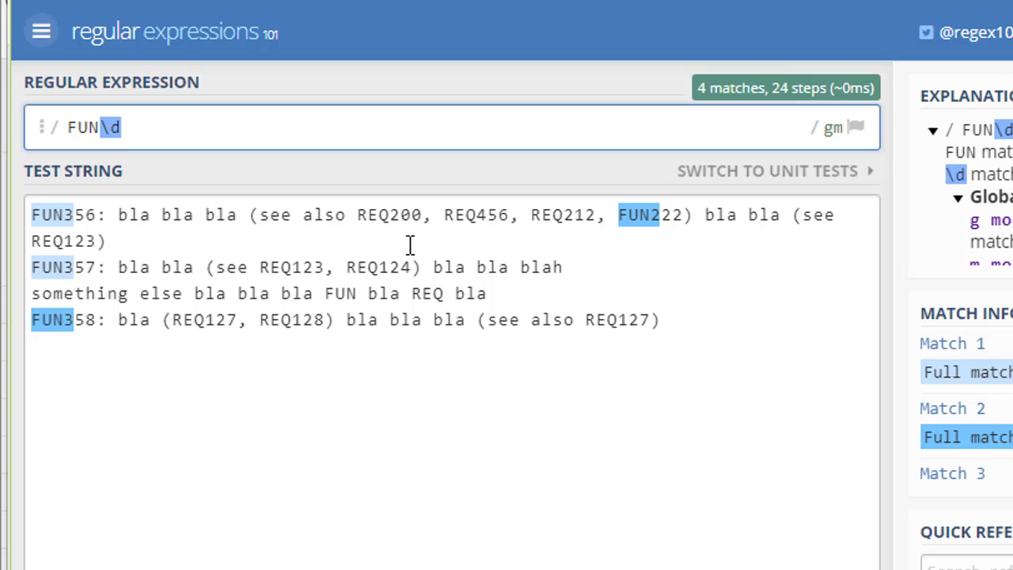
{"action": "type", "text": "+"}
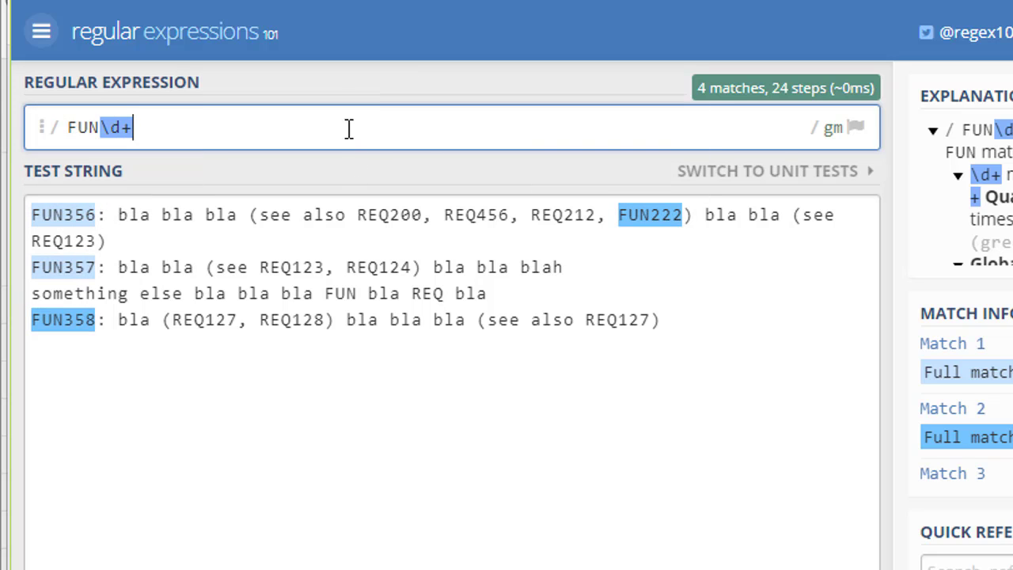
{"action": "type", "text": "|REQ"}
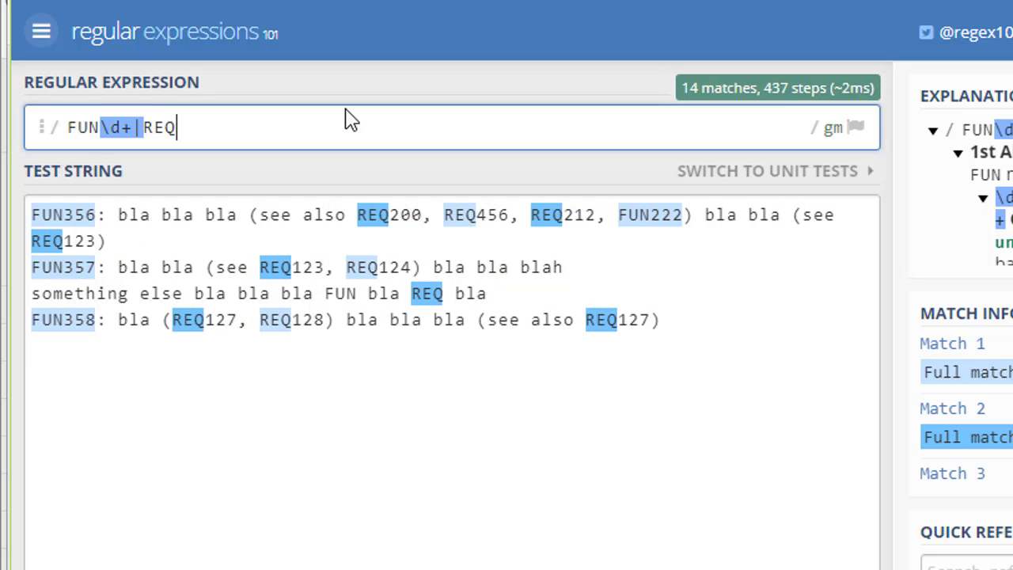
{"action": "type", "text": "\\d+"}
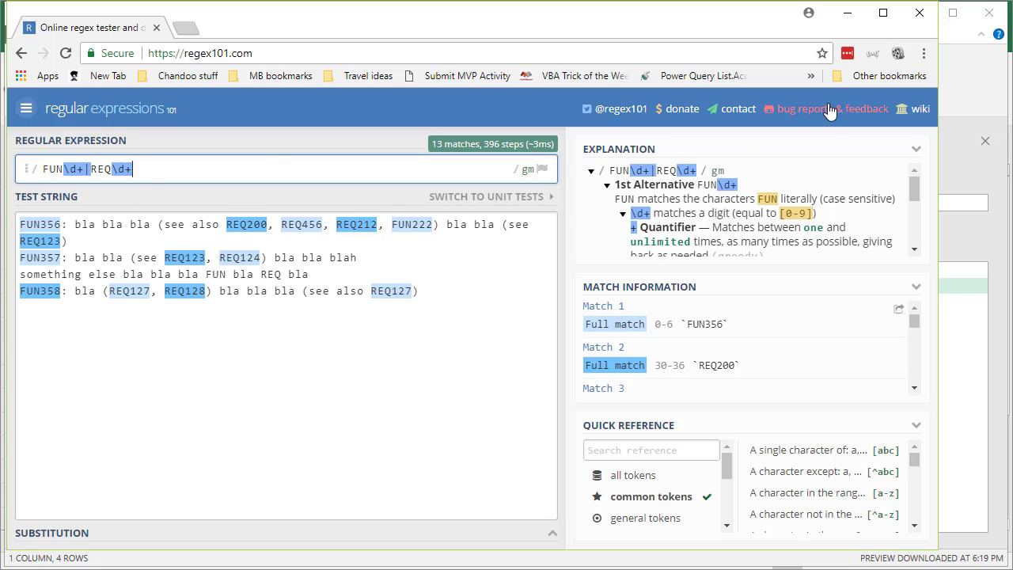
{"action": "left_click", "coordinate": [848, 14]}
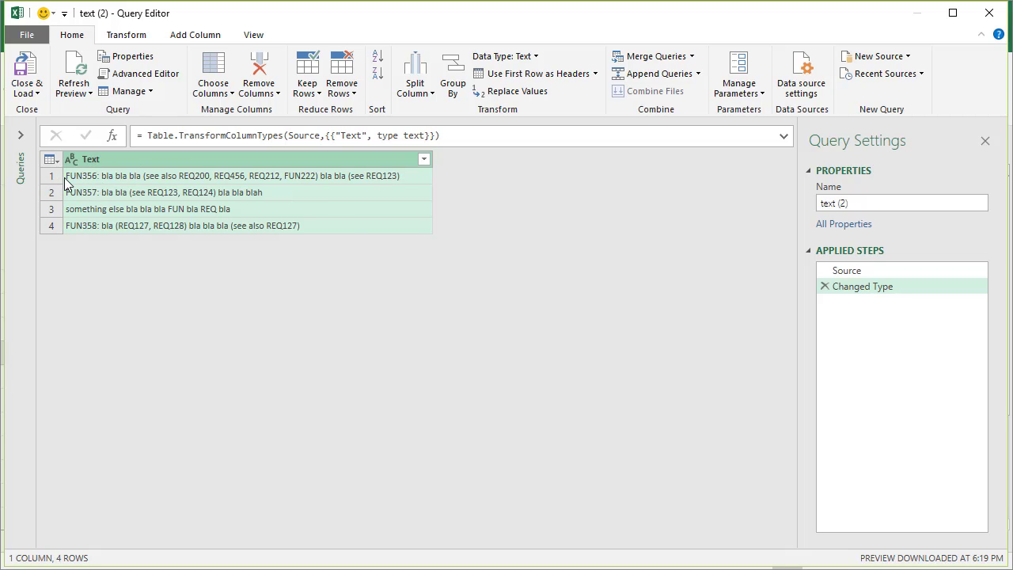
Split the Text column by the colon delimiter at its left-most occurrence only.
{"action": "right_click", "coordinate": [137, 161]}
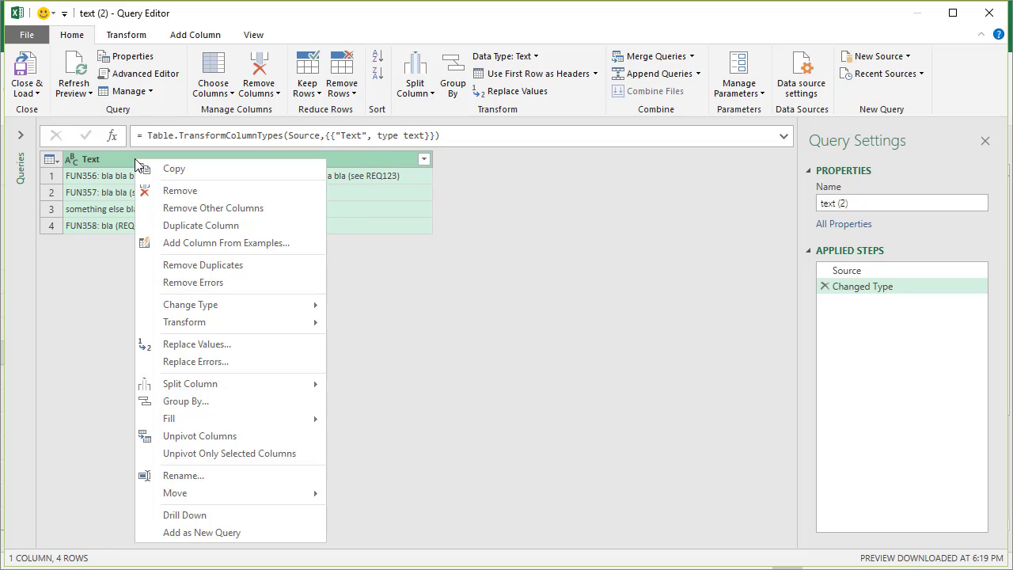
{"action": "mouse_move", "coordinate": [188, 387]}
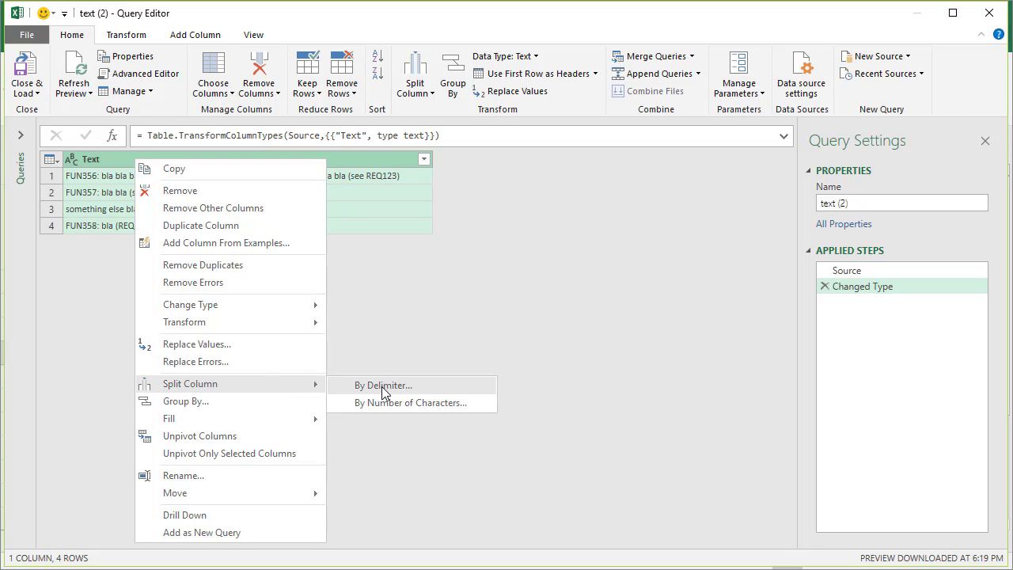
{"action": "left_click", "coordinate": [382, 385]}
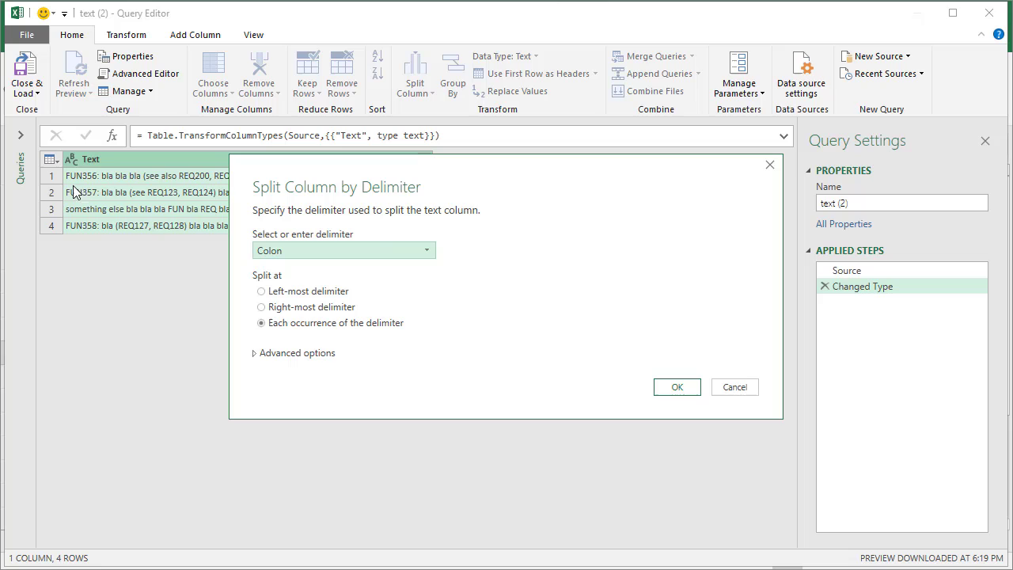
{"action": "left_click", "coordinate": [308, 293]}
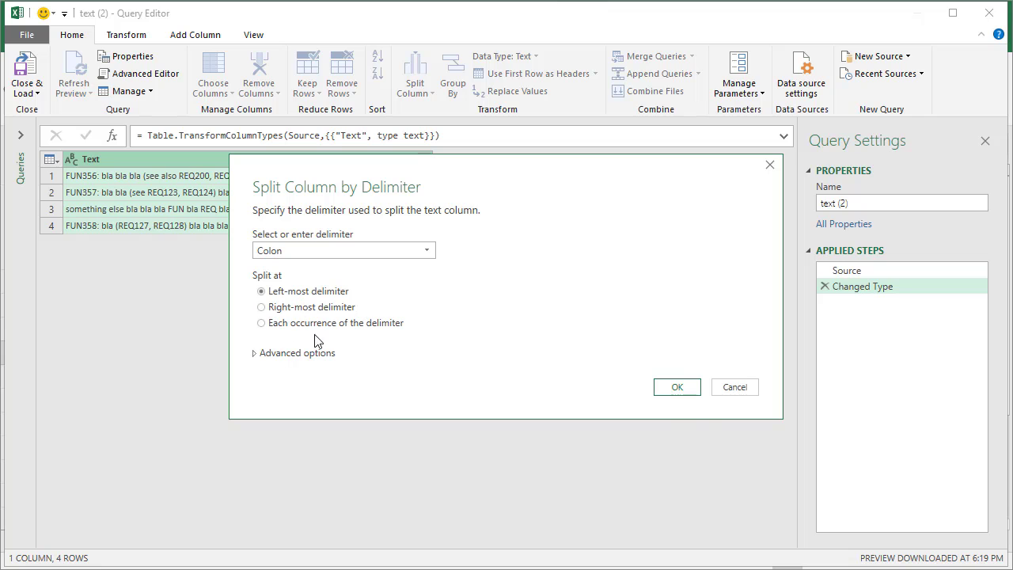
{"action": "left_click", "coordinate": [677, 386]}
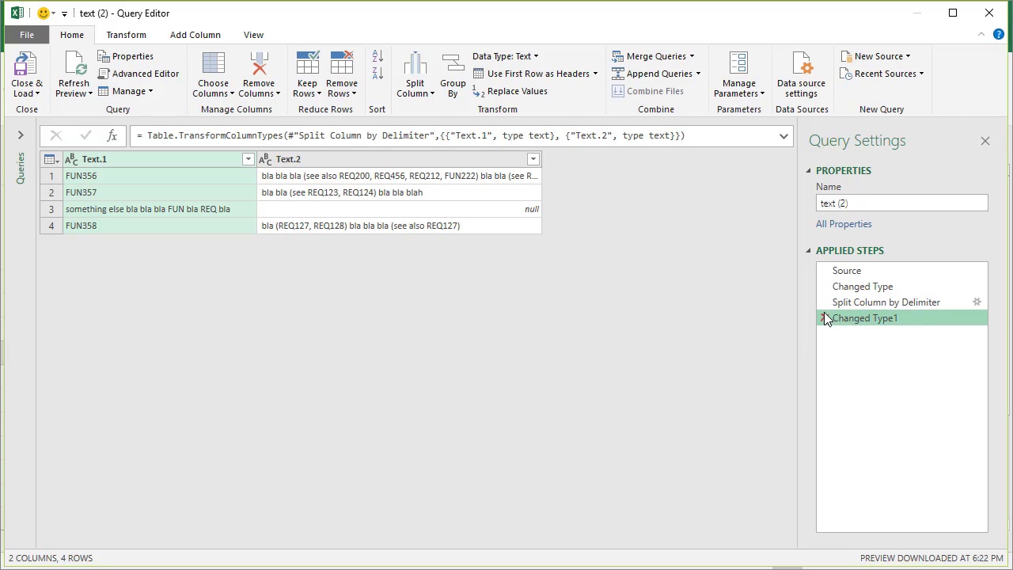
Delete the applied steps Changed Type1 and Changed Type from the query, keeping the column split.
{"action": "left_click", "coordinate": [824, 316]}
{"action": "left_click", "coordinate": [821, 283]}
{"action": "left_click", "coordinate": [824, 286]}
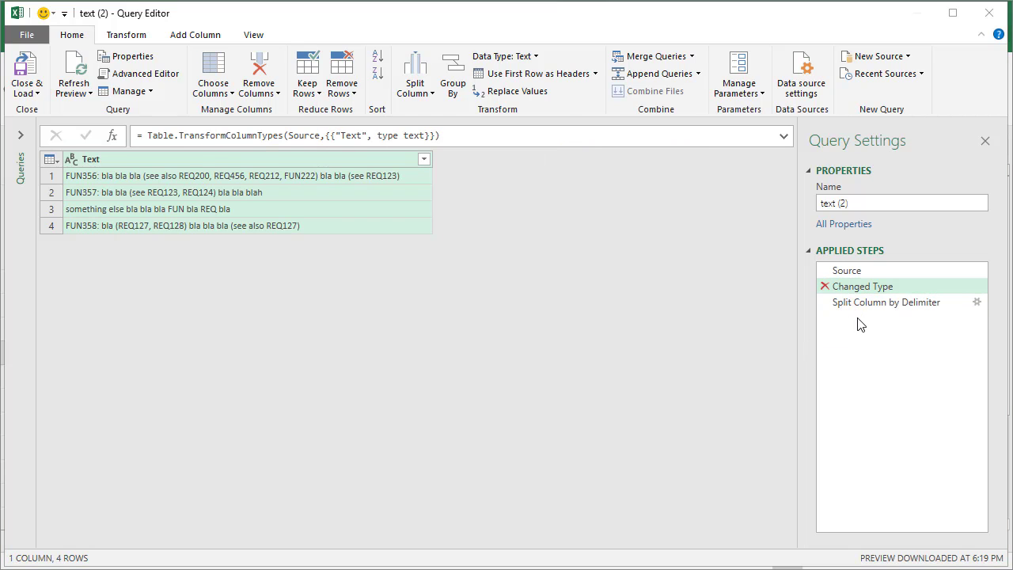
{"action": "left_click", "coordinate": [583, 330]}
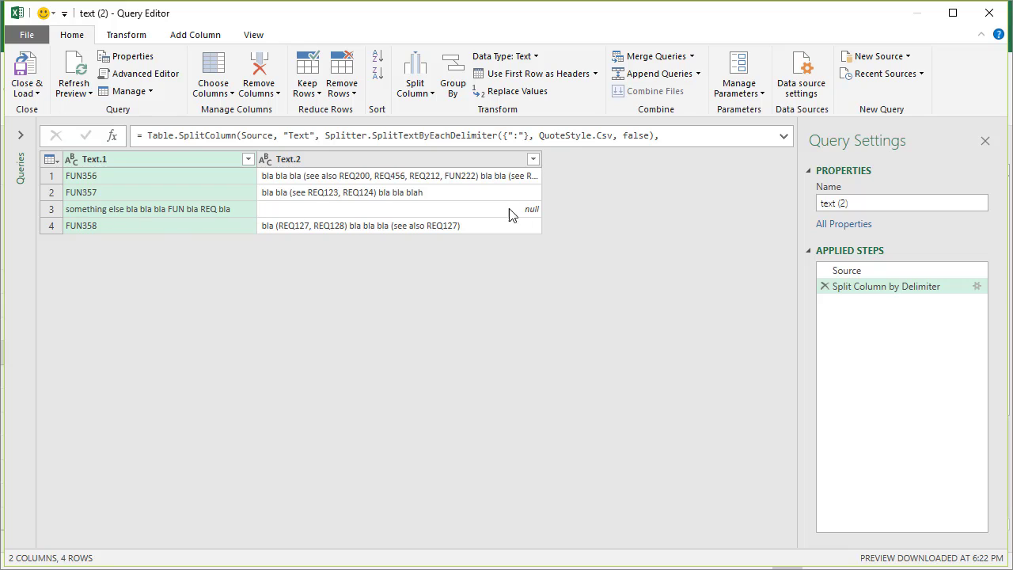
Filter the Text.2 column to exclude null rows.
{"action": "left_click", "coordinate": [533, 159]}
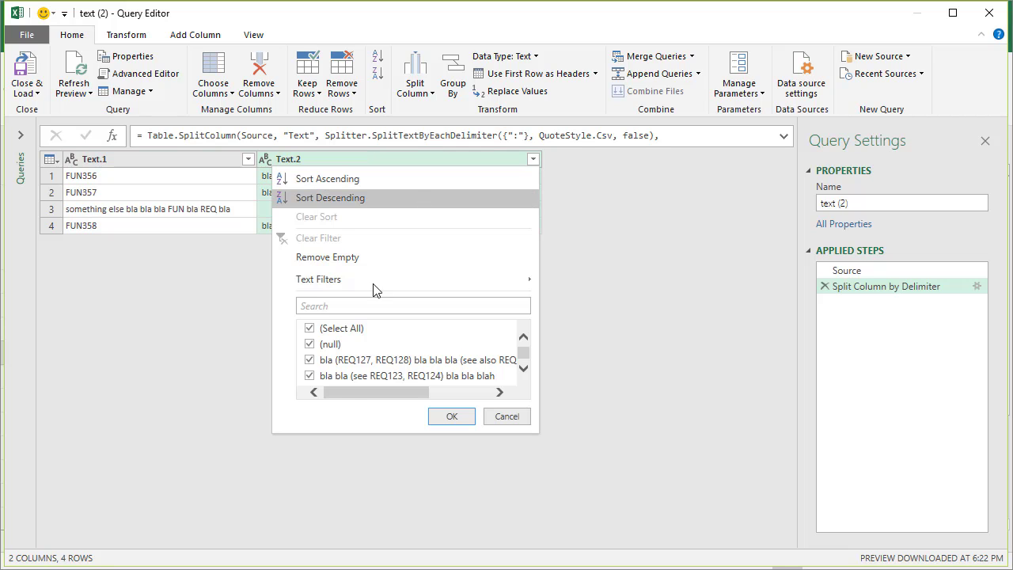
{"action": "left_click", "coordinate": [328, 344]}
{"action": "left_click", "coordinate": [452, 416]}
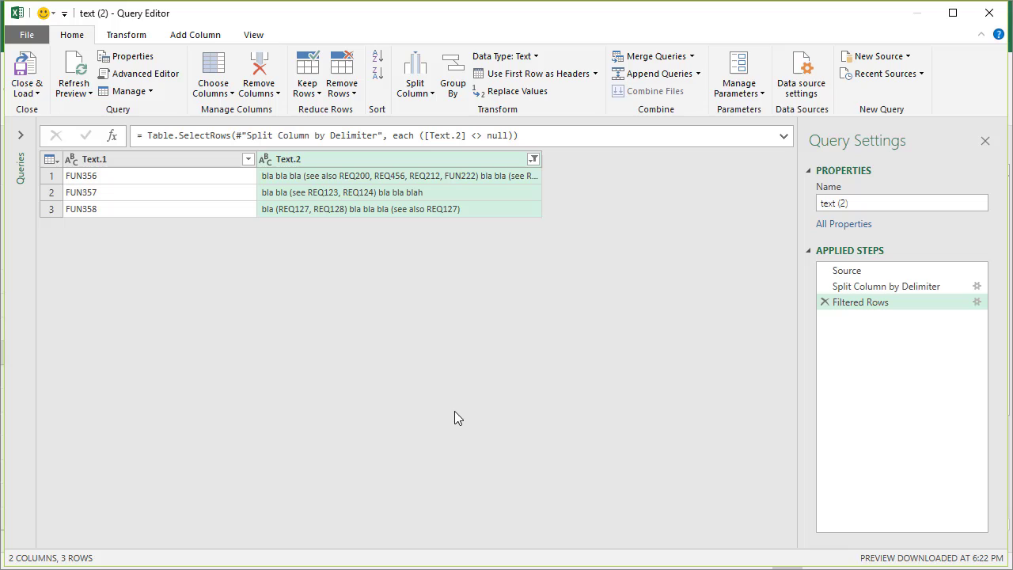
Replace every opening parenthesis "(" in the Text.2 column with a space.
{"action": "left_click", "coordinate": [371, 160]}
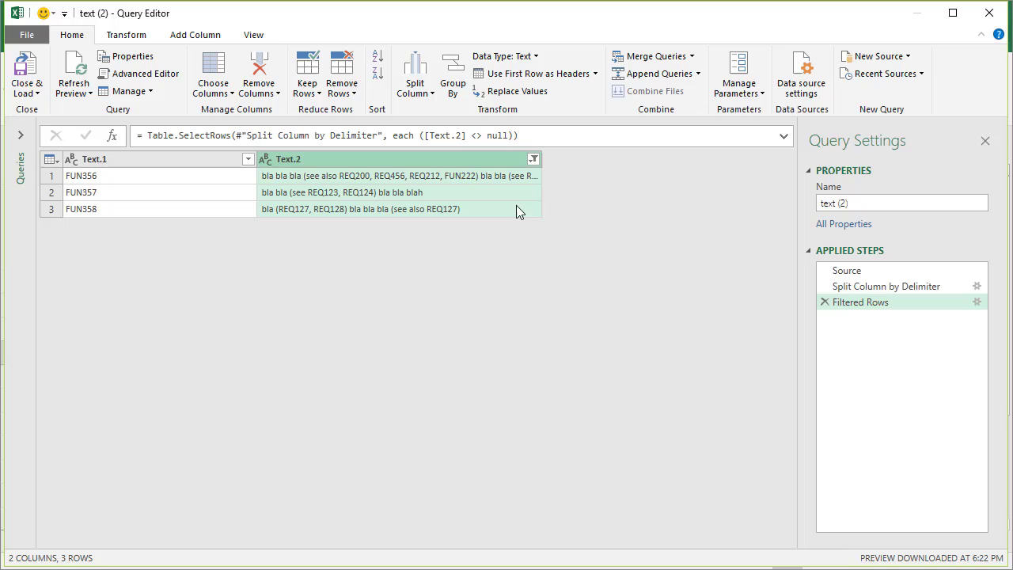
{"action": "right_click", "coordinate": [455, 167]}
{"action": "left_click", "coordinate": [560, 356]}
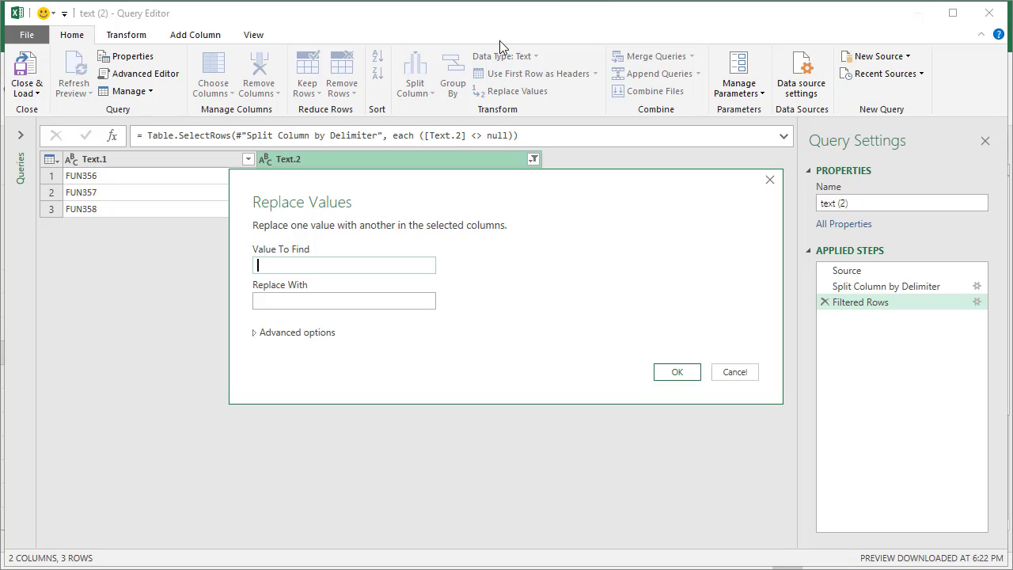
{"action": "left_click_drag", "start_coordinate": [485, 179], "coordinate": [422, 258]}
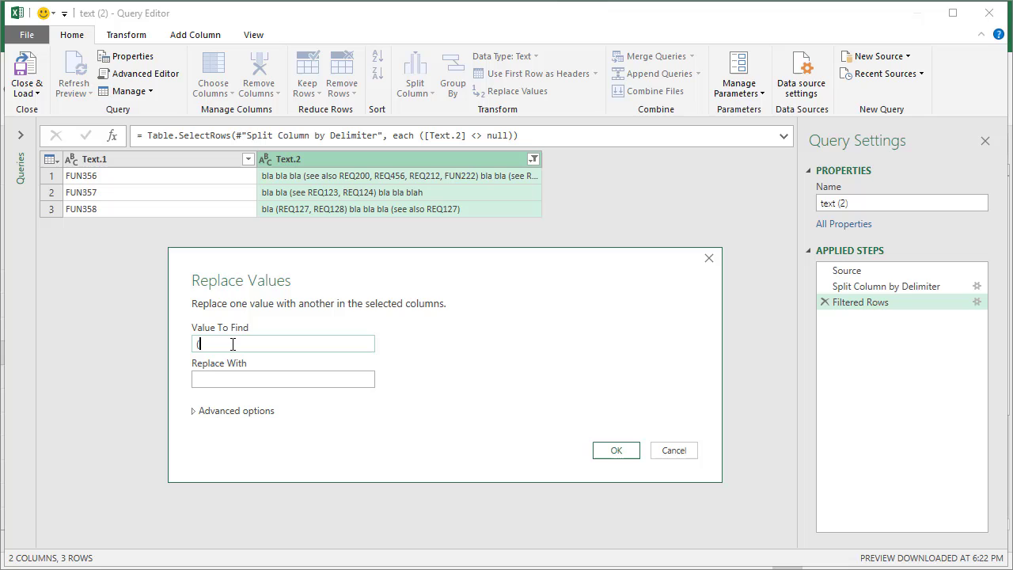
{"action": "key", "text": "Tab"}
{"action": "left_click", "coordinate": [623, 450]}
Replace every closing parenthesis ")" in the Text.2 column with a space.
{"action": "right_click", "coordinate": [389, 159]}
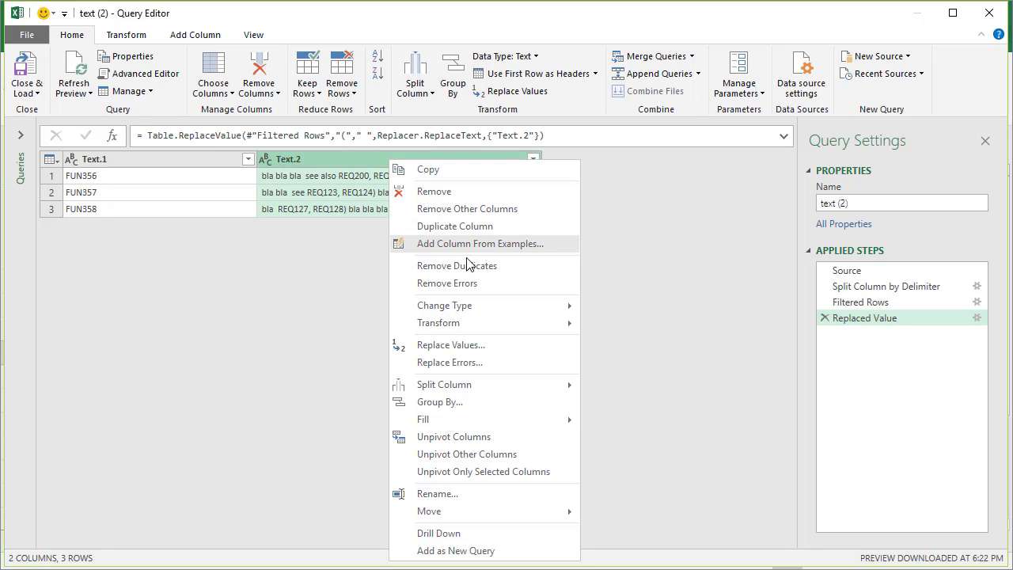
{"action": "left_click", "coordinate": [473, 343]}
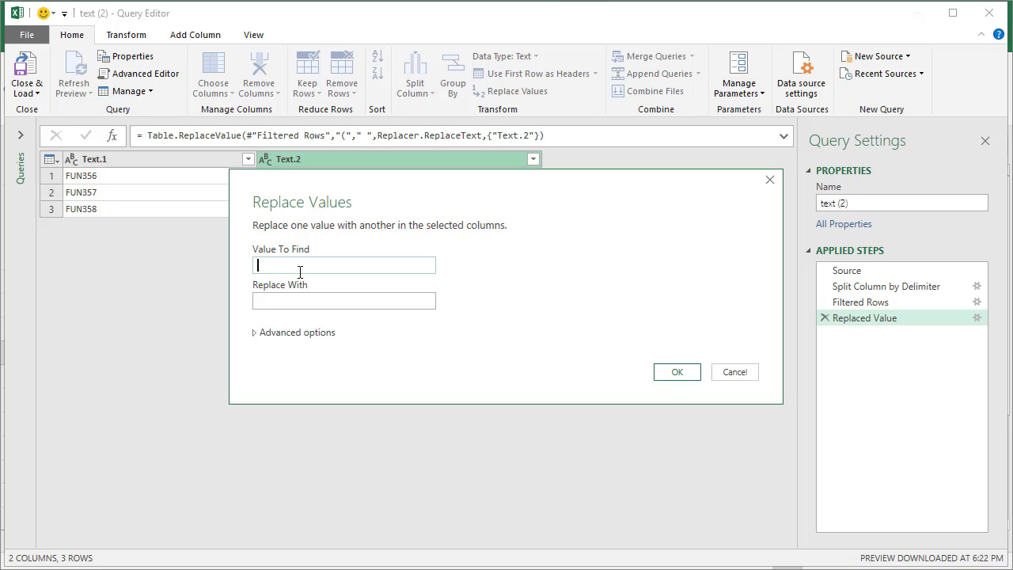
{"action": "type", "text": ")"}
{"action": "left_click", "coordinate": [674, 378]}
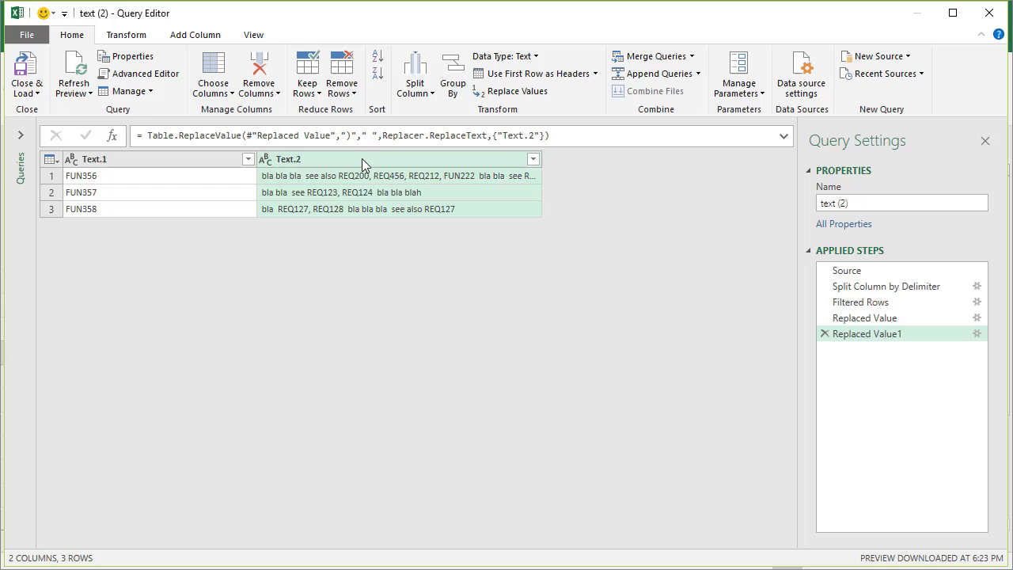
Replace every comma in the Text.2 column with a space.
{"action": "right_click", "coordinate": [362, 158]}
{"action": "left_click", "coordinate": [435, 342]}
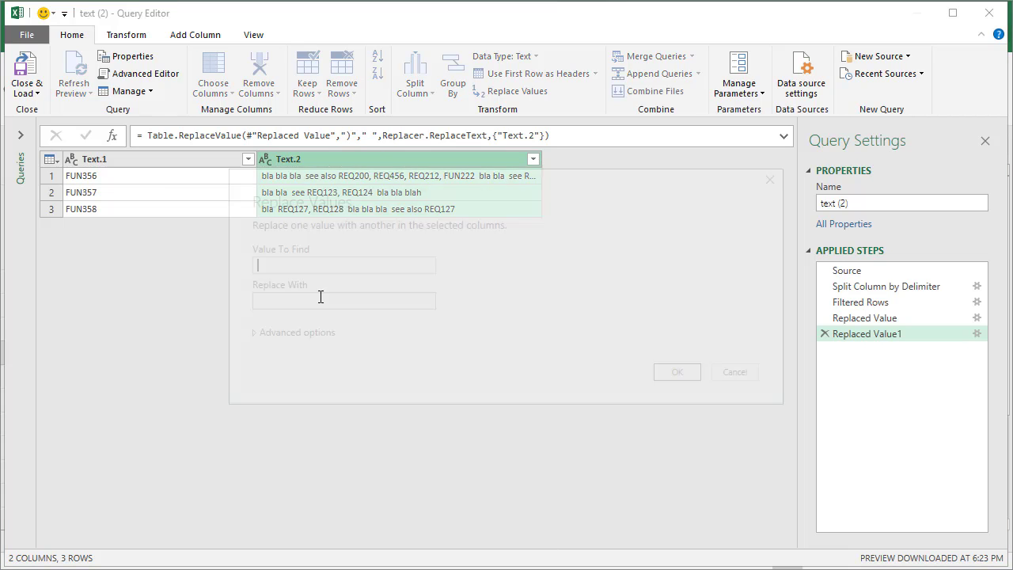
{"action": "type", "text": ","}
{"action": "left_click", "coordinate": [360, 300]}
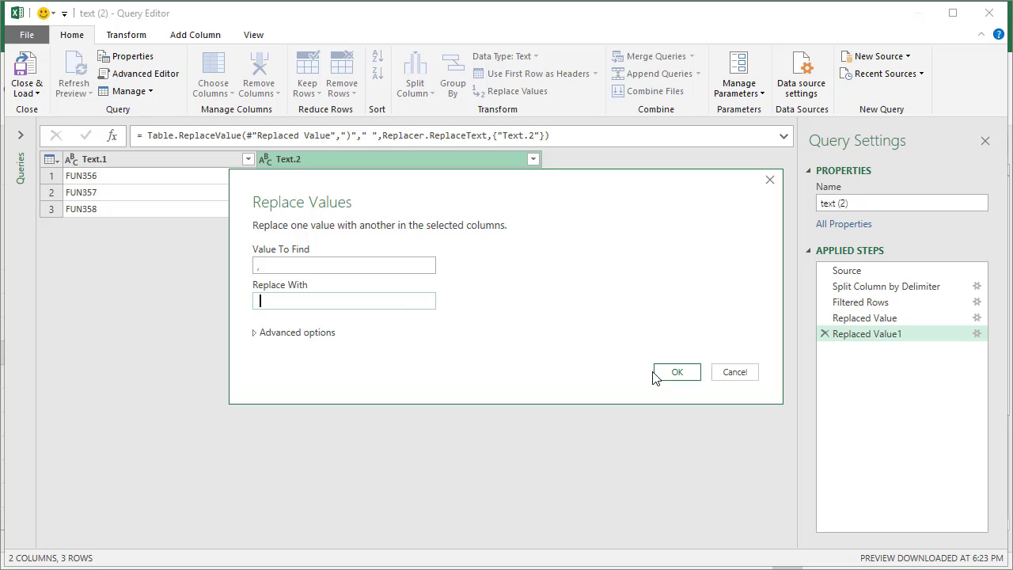
{"action": "left_click", "coordinate": [675, 372]}
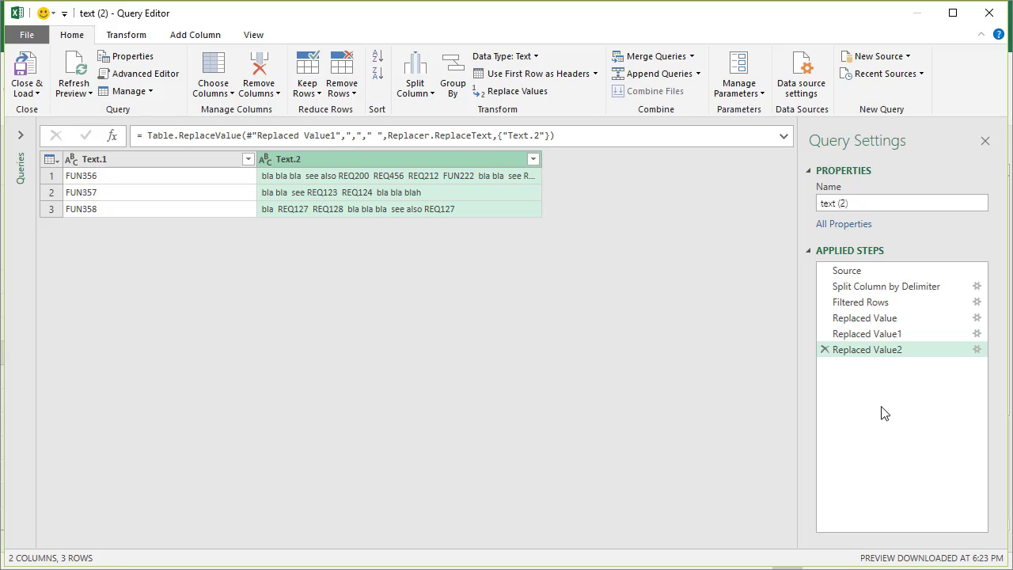
Split the Text.2 column into rows at each occurrence of the space delimiter.
{"action": "right_click", "coordinate": [421, 159]}
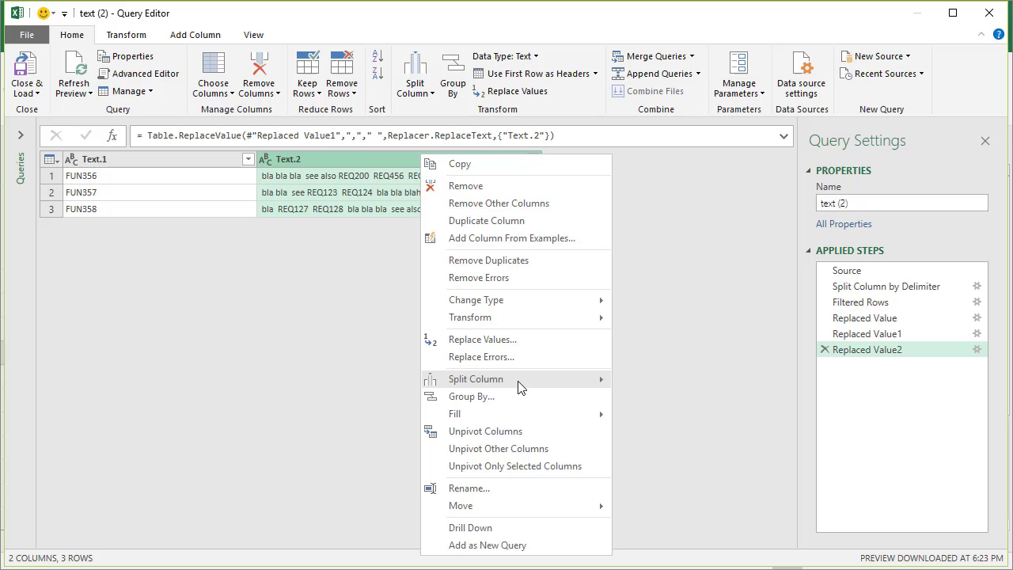
{"action": "mouse_move", "coordinate": [518, 387]}
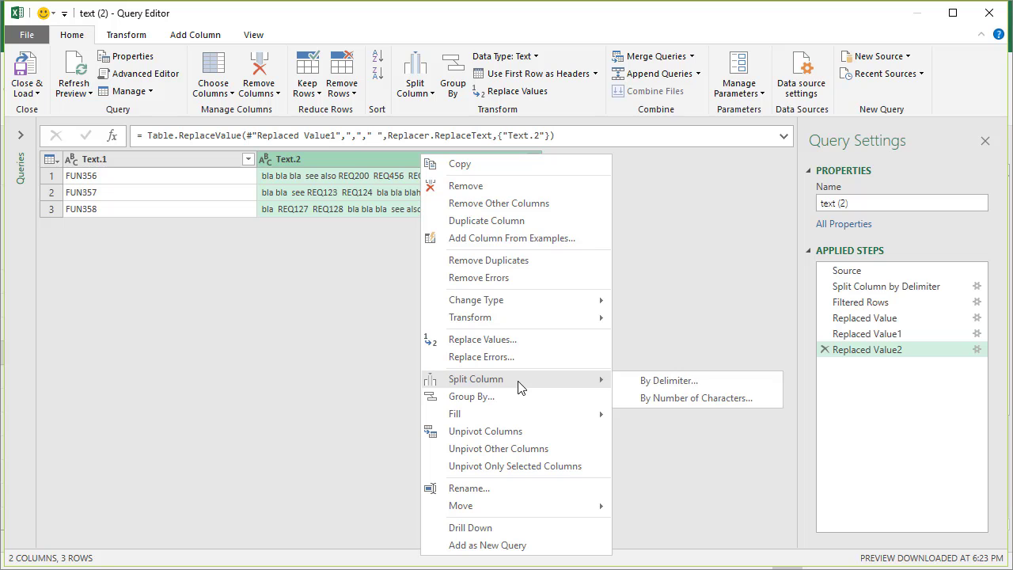
{"action": "left_click", "coordinate": [666, 382]}
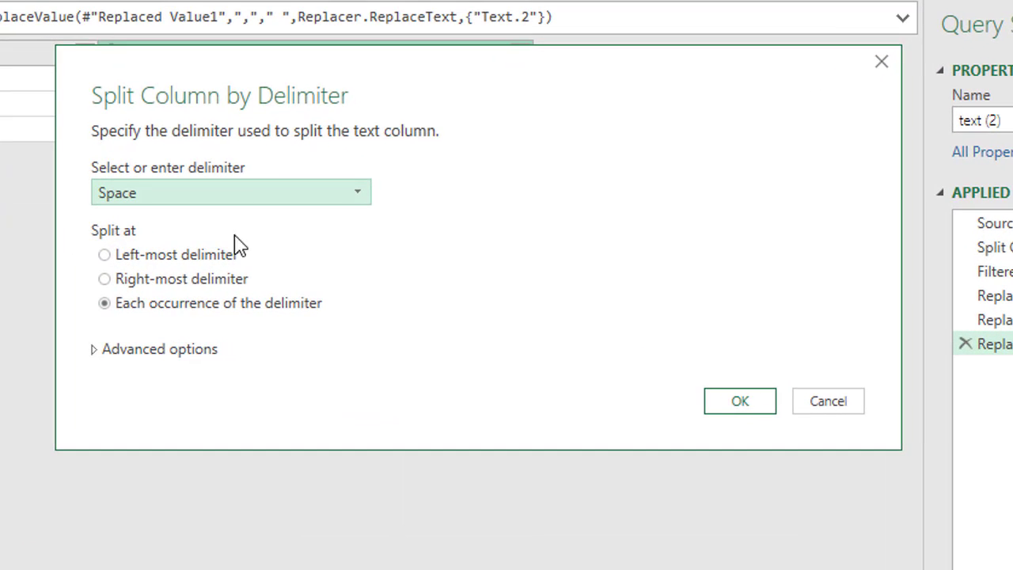
{"action": "left_click", "coordinate": [183, 354]}
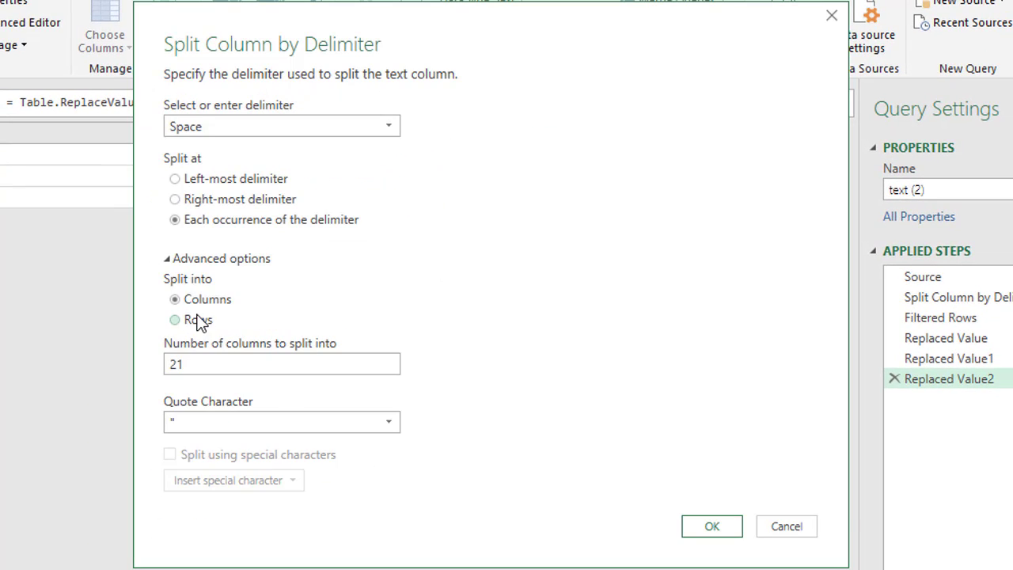
{"action": "left_click", "coordinate": [197, 317]}
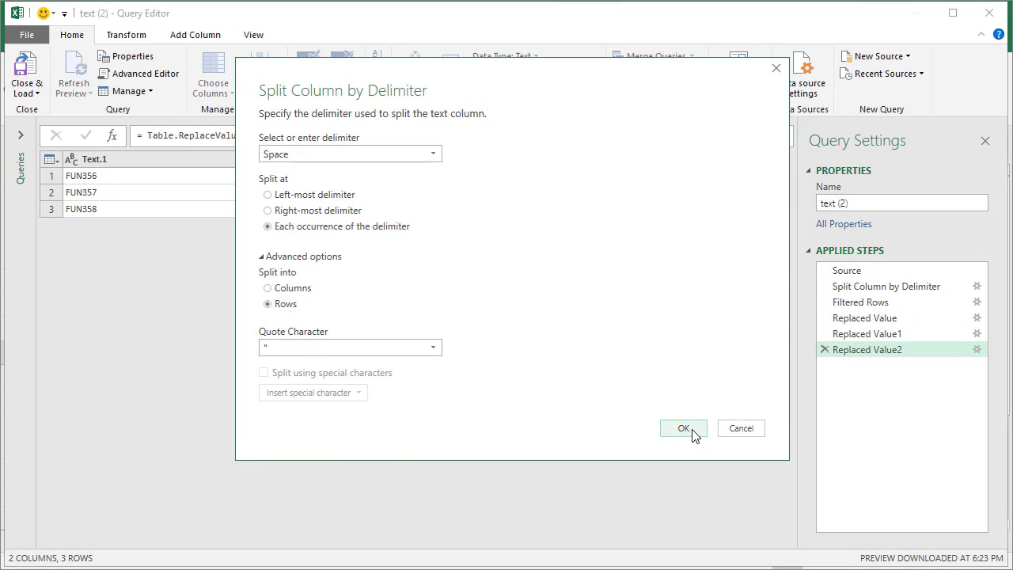
{"action": "left_click", "coordinate": [692, 429]}
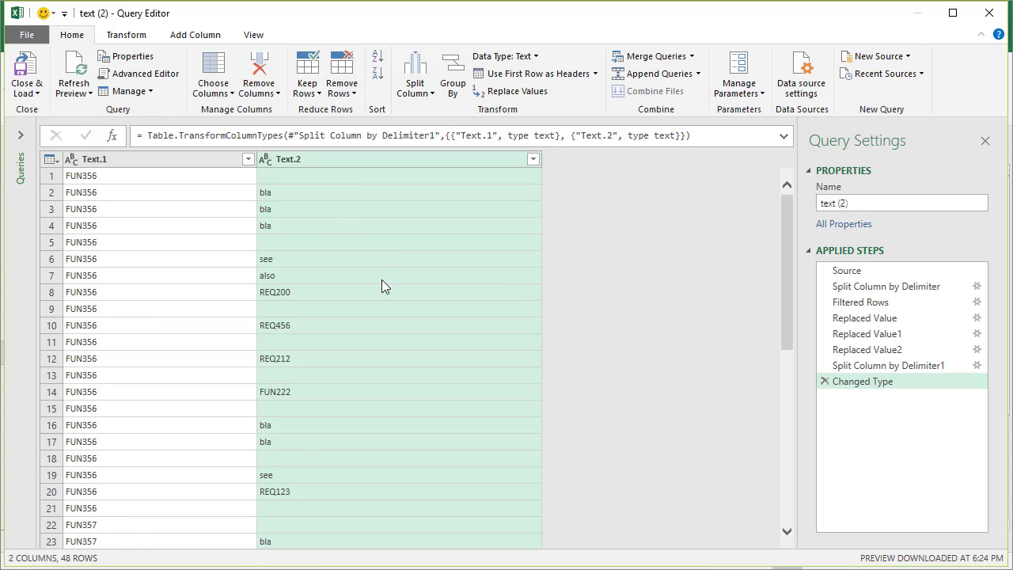
Filter the Text.2 column to keep only rows that begin with REQ or begin with FUN.
{"action": "left_click", "coordinate": [534, 159]}
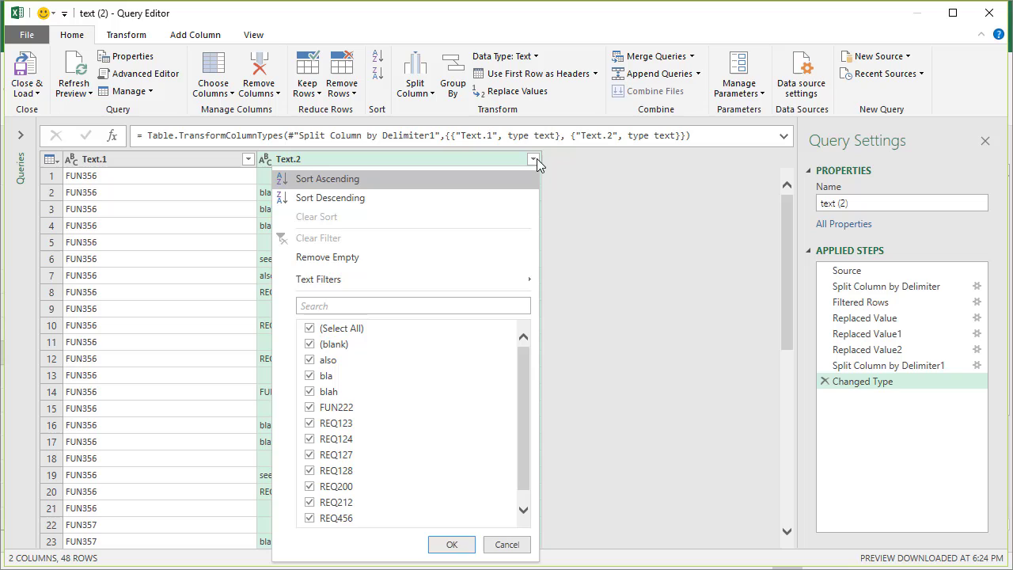
{"action": "left_click", "coordinate": [535, 161]}
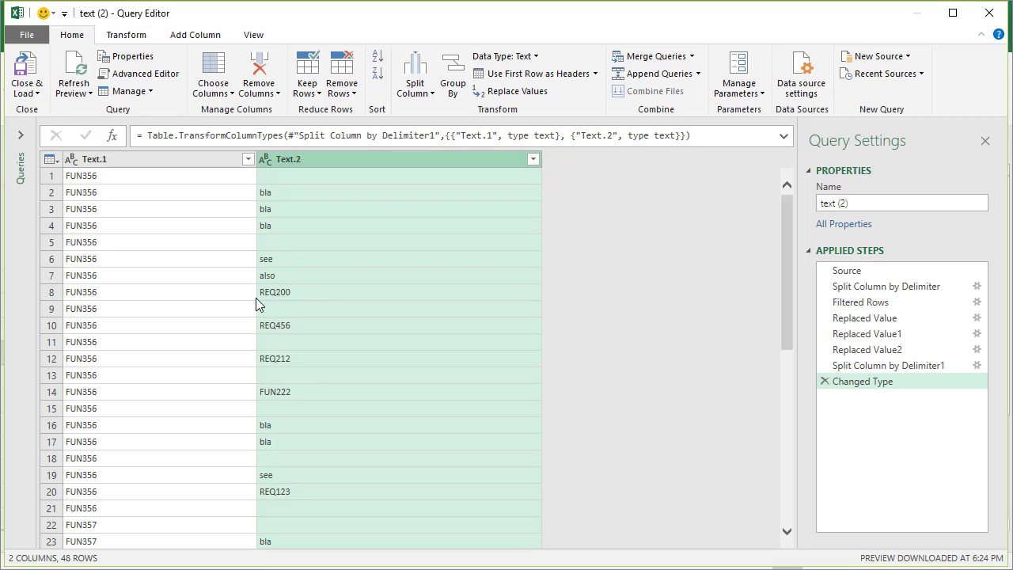
{"action": "left_click", "coordinate": [532, 161]}
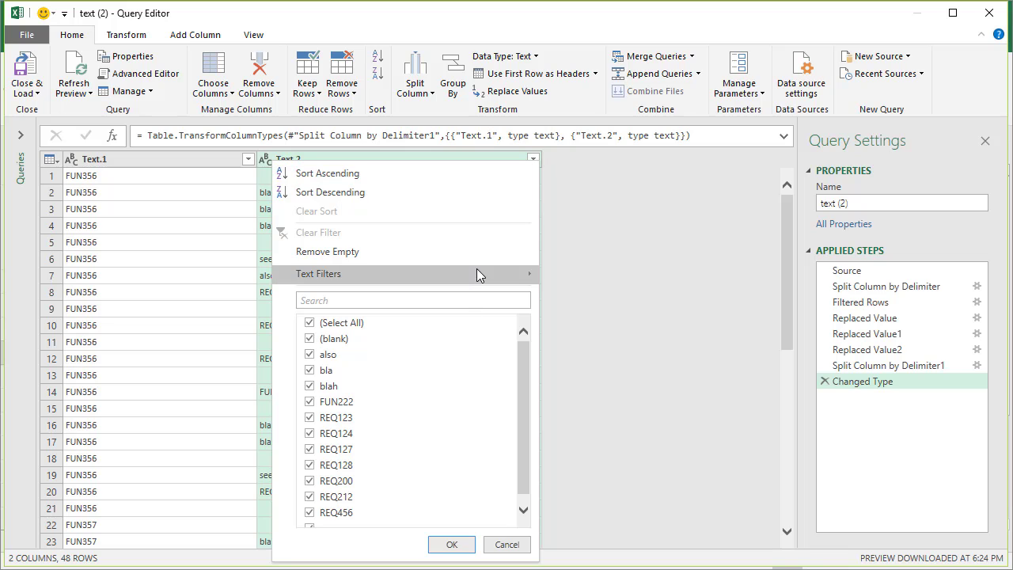
{"action": "mouse_move", "coordinate": [477, 273]}
{"action": "left_click", "coordinate": [606, 320]}
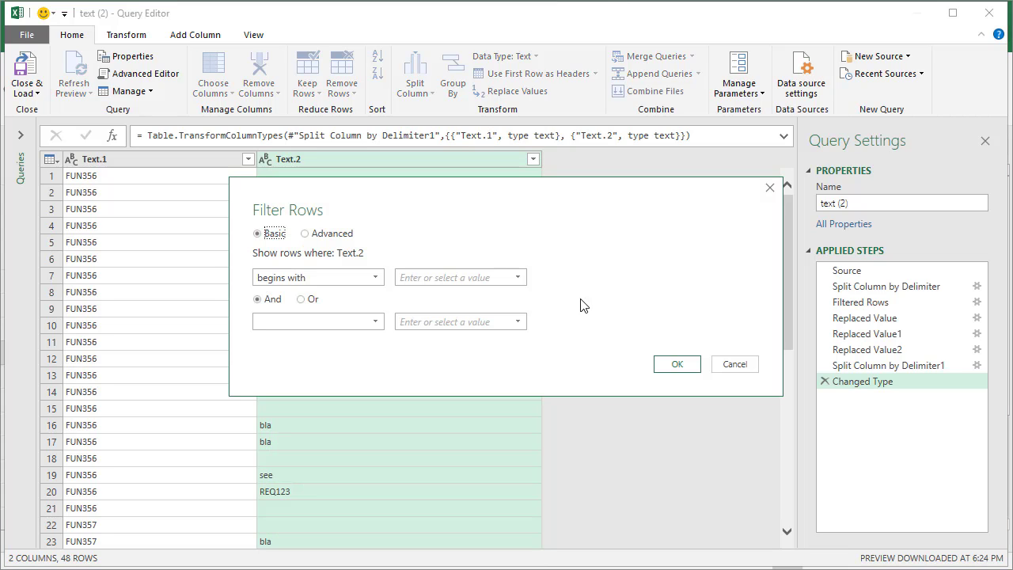
{"action": "left_click", "coordinate": [437, 279]}
{"action": "left_click", "coordinate": [311, 299]}
{"action": "left_click", "coordinate": [315, 321]}
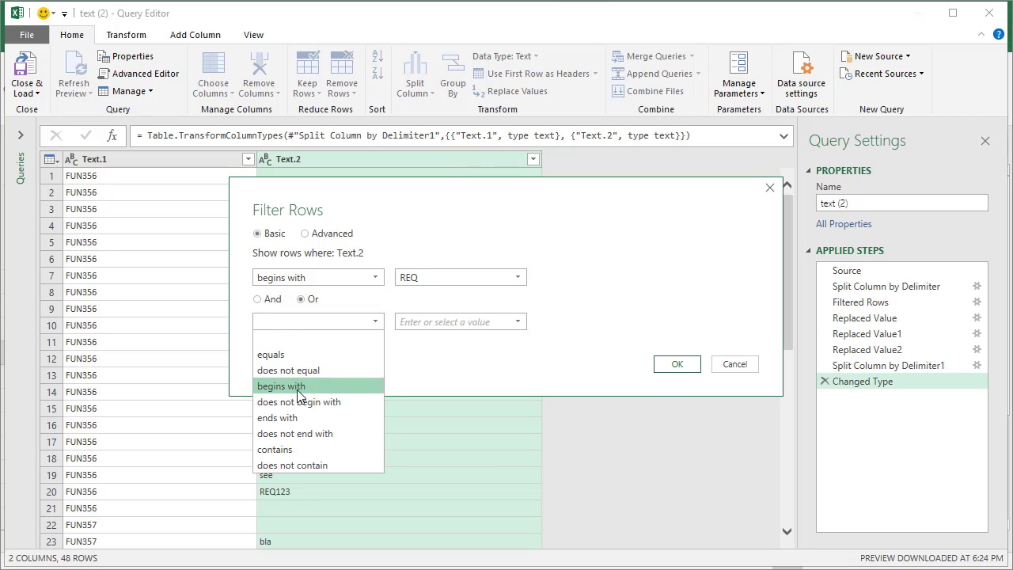
{"action": "left_click", "coordinate": [364, 386]}
{"action": "left_click", "coordinate": [431, 322]}
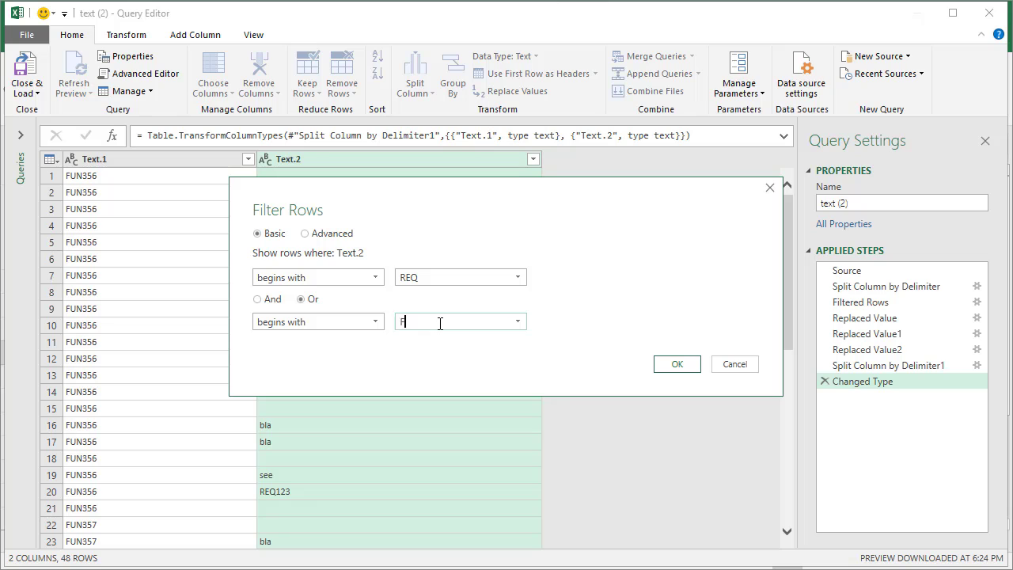
{"action": "type", "text": "FUN"}
{"action": "key", "text": "Return"}
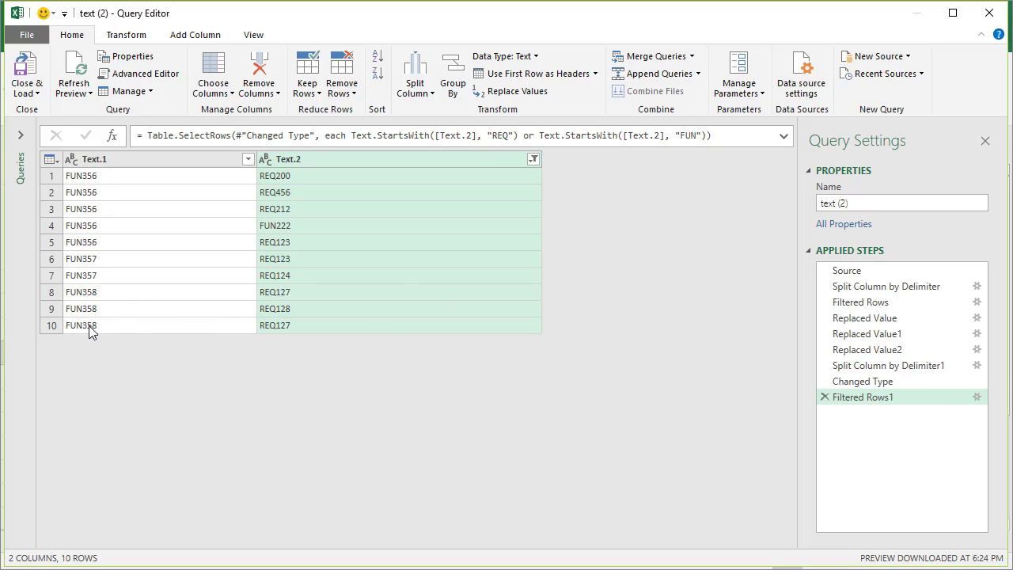
Remove duplicate rows based on the Text.1 and Text.2 columns together.
{"action": "left_click", "coordinate": [185, 161], "text": "ctrl"}
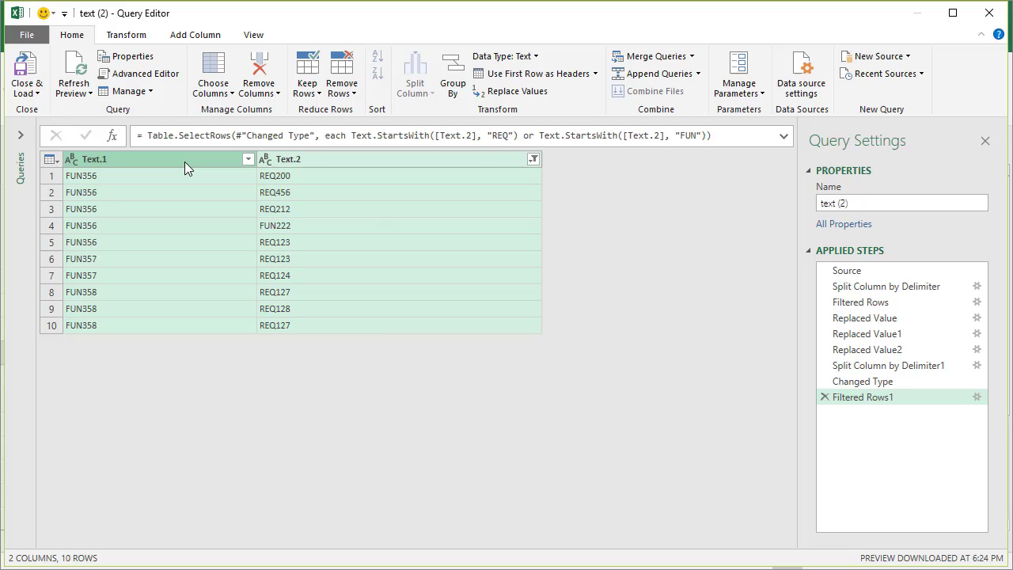
{"action": "right_click", "coordinate": [184, 161]}
{"action": "left_click", "coordinate": [300, 251]}
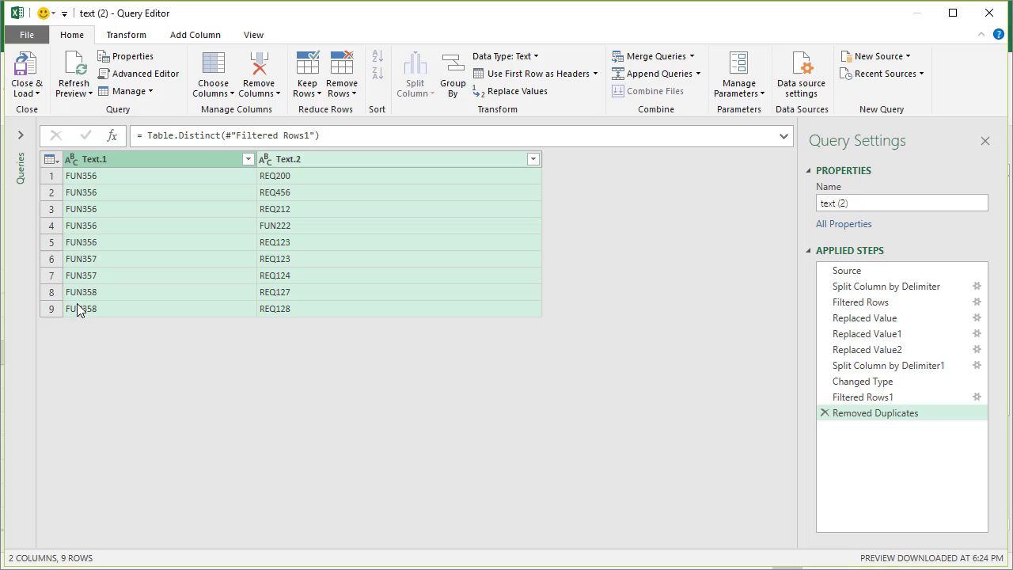
Rename the Text.1 column to FUN and the Text.2 column to REQ.
{"action": "double_click", "coordinate": [153, 161]}
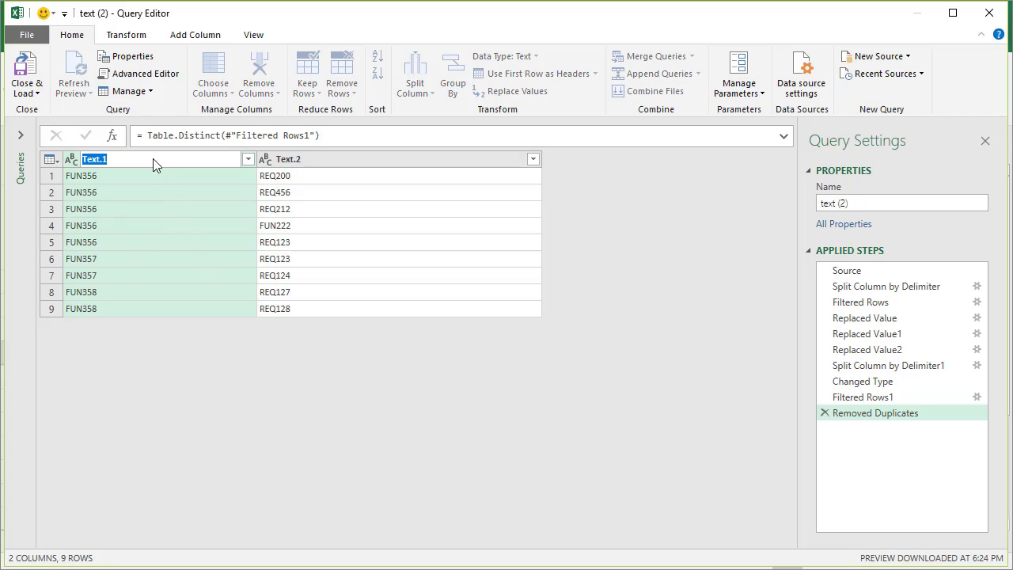
{"action": "type", "text": "FUN"}
{"action": "key", "text": "Return"}
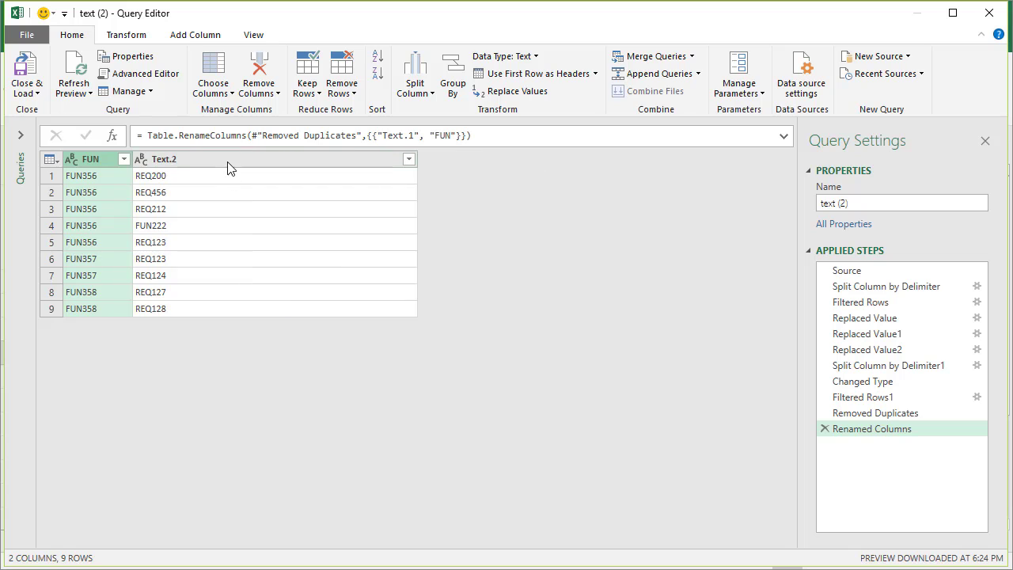
{"action": "left_click", "coordinate": [228, 159]}
{"action": "double_click", "coordinate": [228, 160]}
{"action": "type", "text": "REQ"}
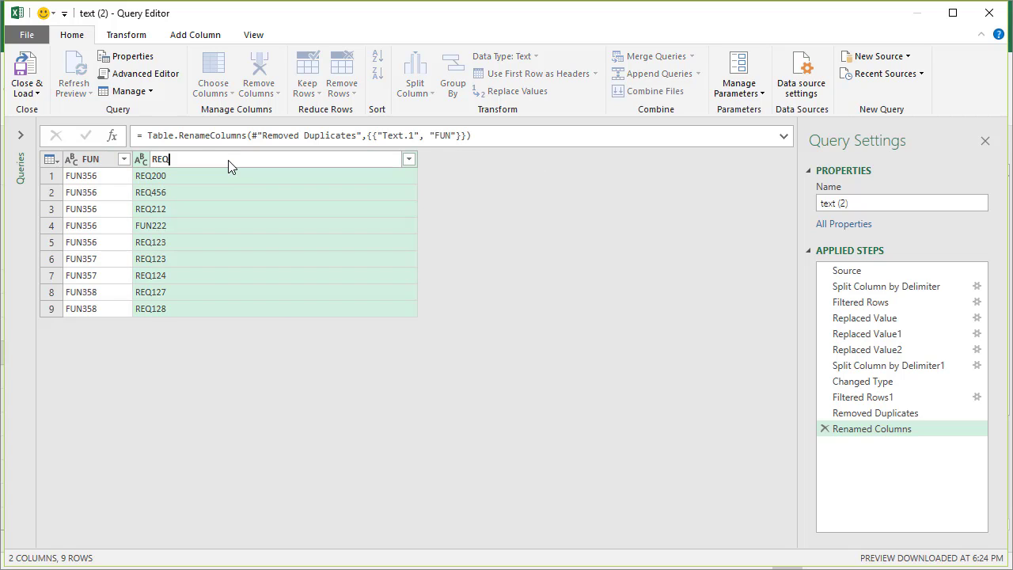
{"action": "key", "text": "Return"}
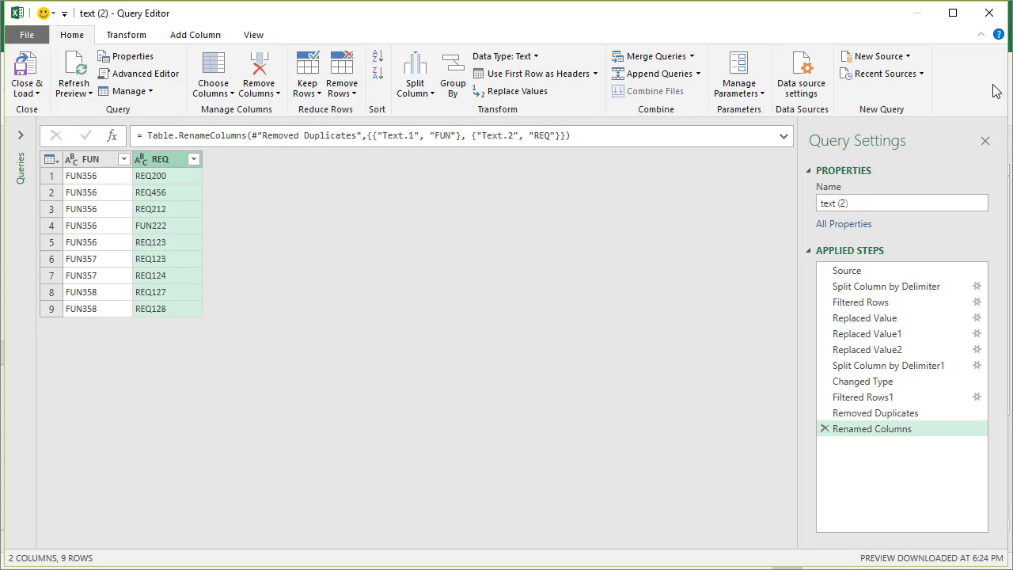
Close the Query Editor discarding the changes, and view the existing result table on the Pivoted Text sheet.
{"action": "left_click", "coordinate": [989, 13]}
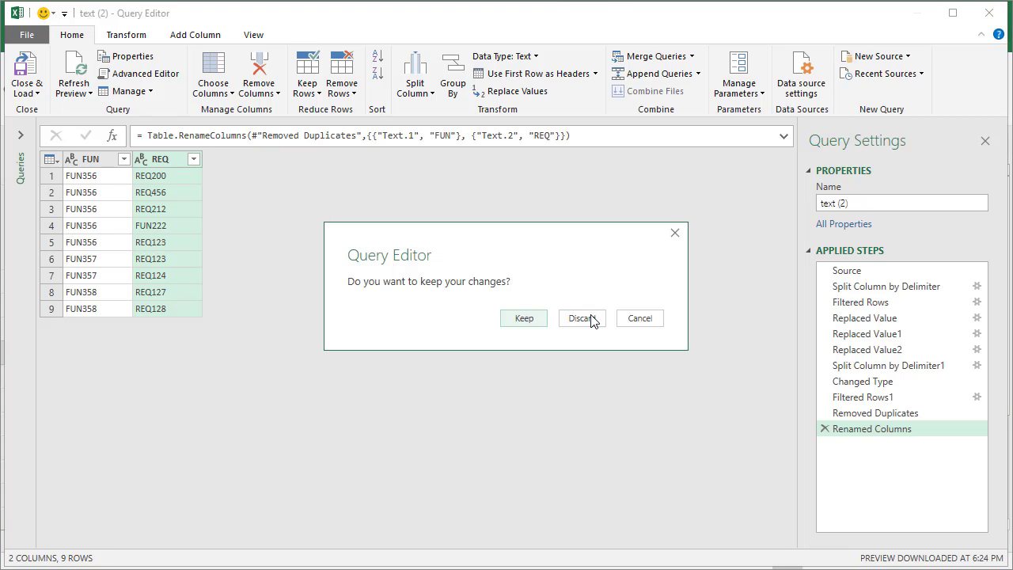
{"action": "left_click", "coordinate": [591, 318]}
{"action": "left_click", "coordinate": [159, 541]}
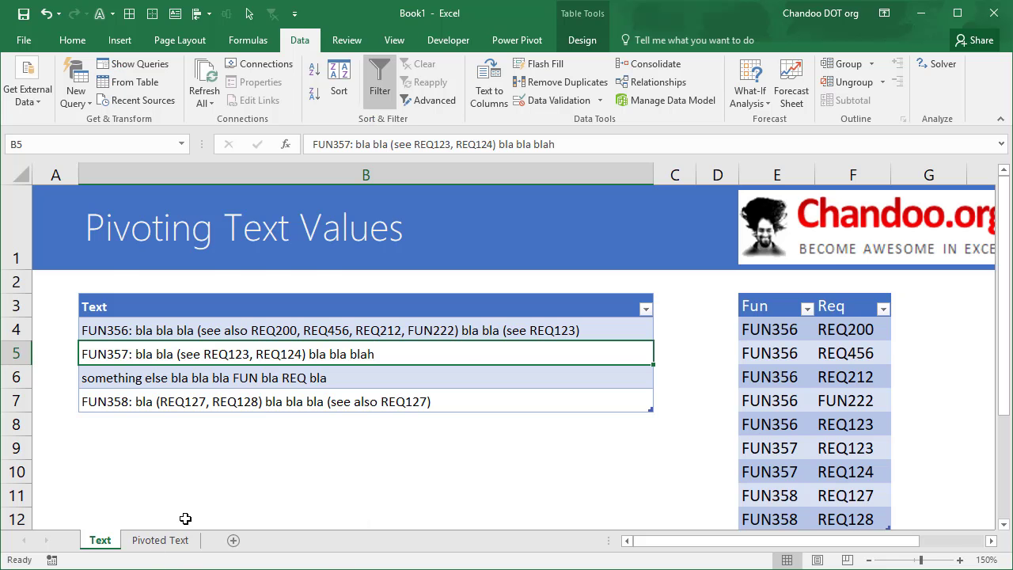
{"action": "left_click", "coordinate": [85, 283]}
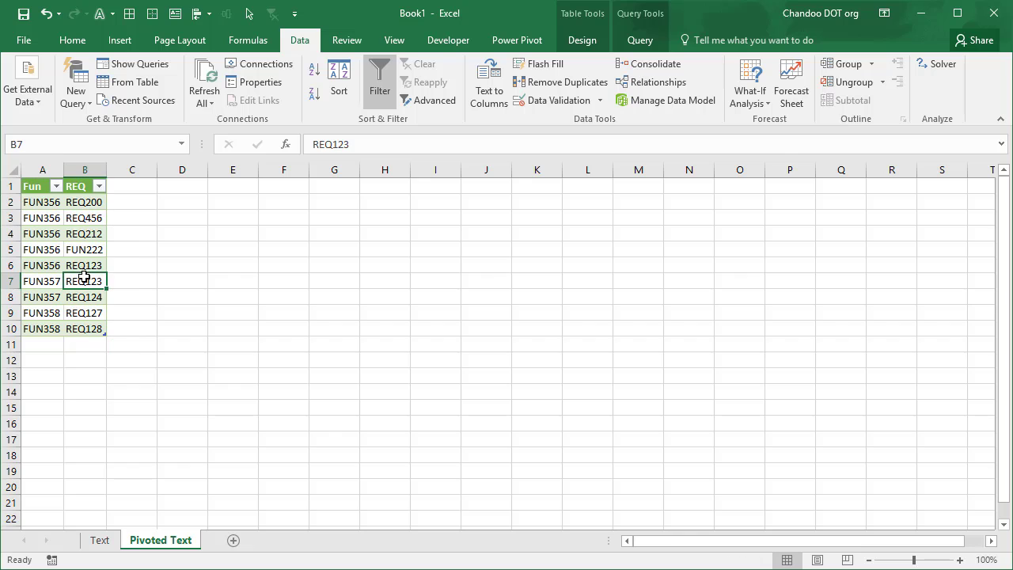
Return to the Text sheet and compare the Fun/Req table with the source text entries.
{"action": "left_click", "coordinate": [99, 541]}
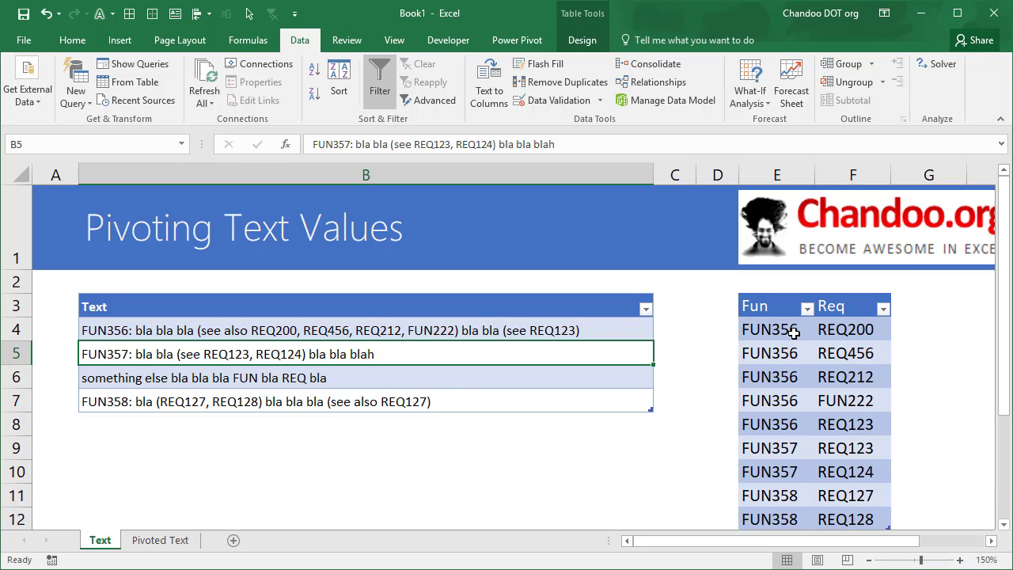
{"action": "left_click_drag", "start_coordinate": [791, 331], "coordinate": [839, 474]}
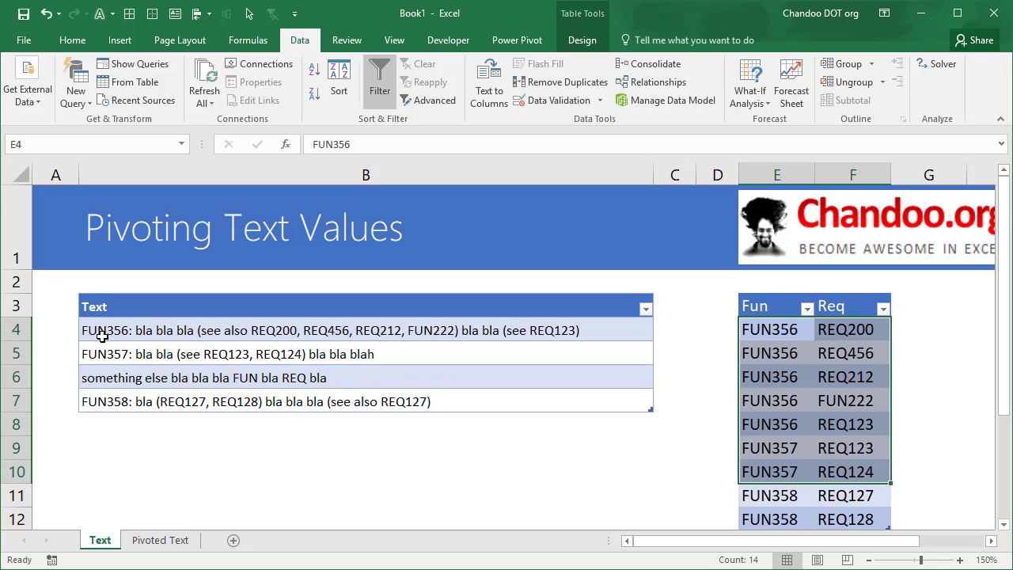
{"action": "left_click", "coordinate": [204, 338]}
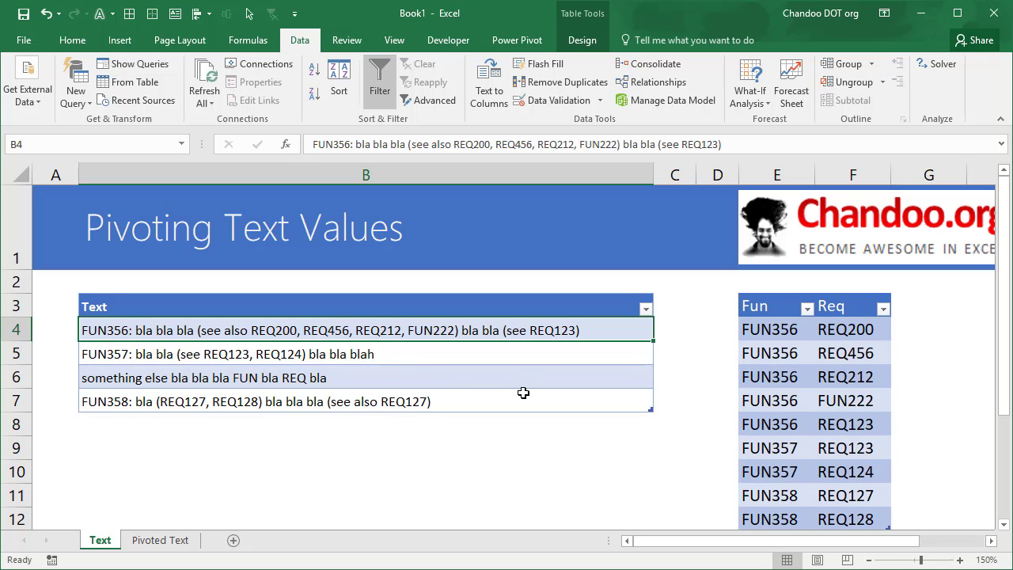